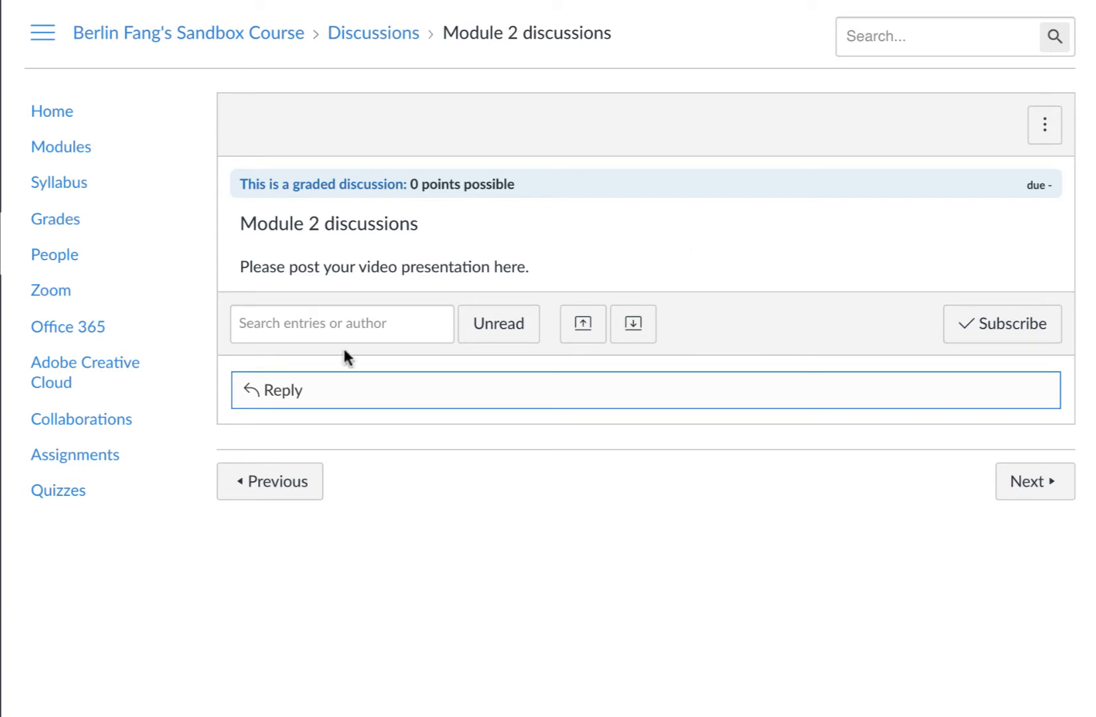
# Step: Start a reply to the Module 2 discussions topic and open the Studio media library for the reply
pyautogui.click(287, 388)
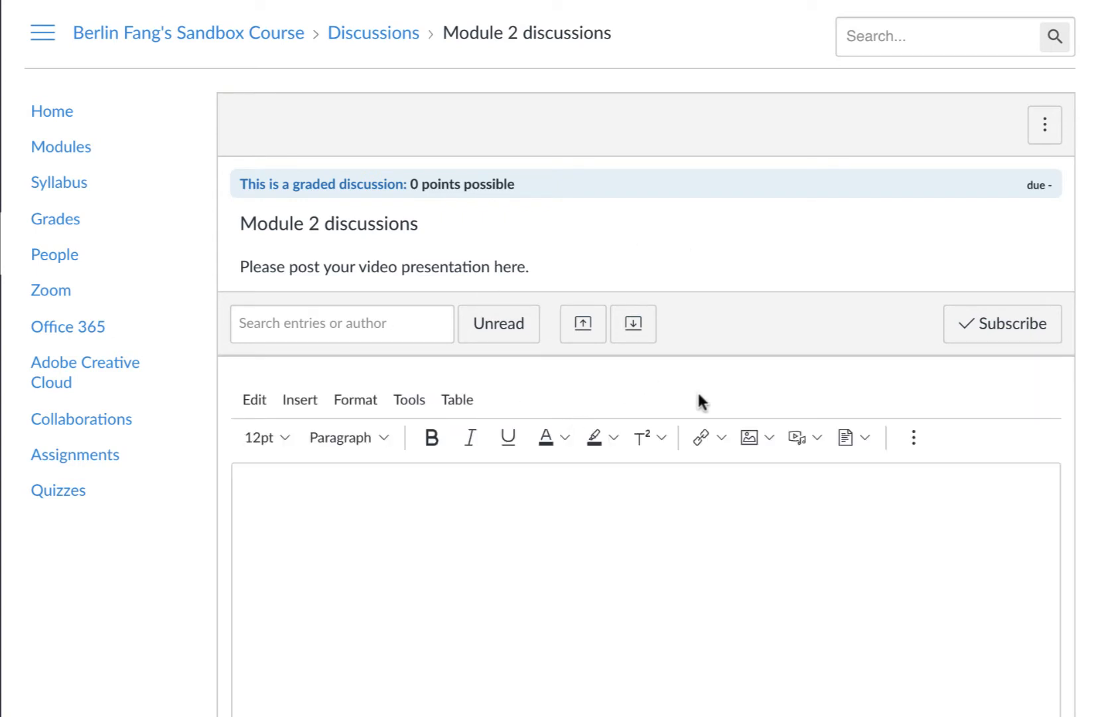
pyautogui.click(914, 438)
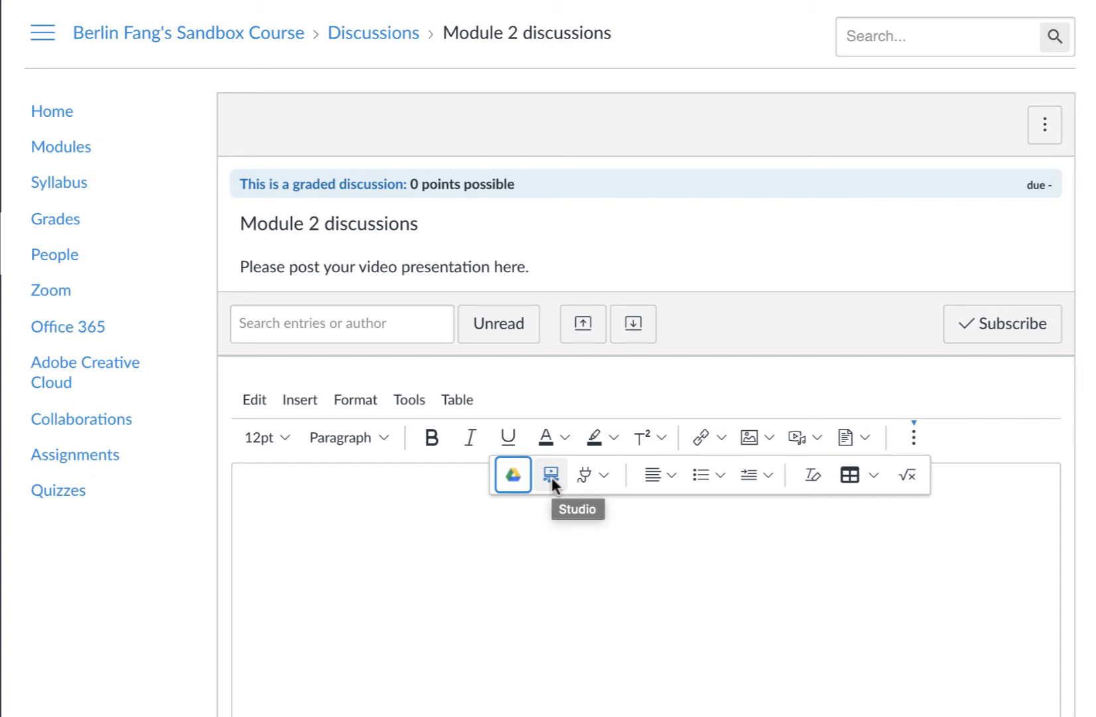
pyautogui.click(552, 552)
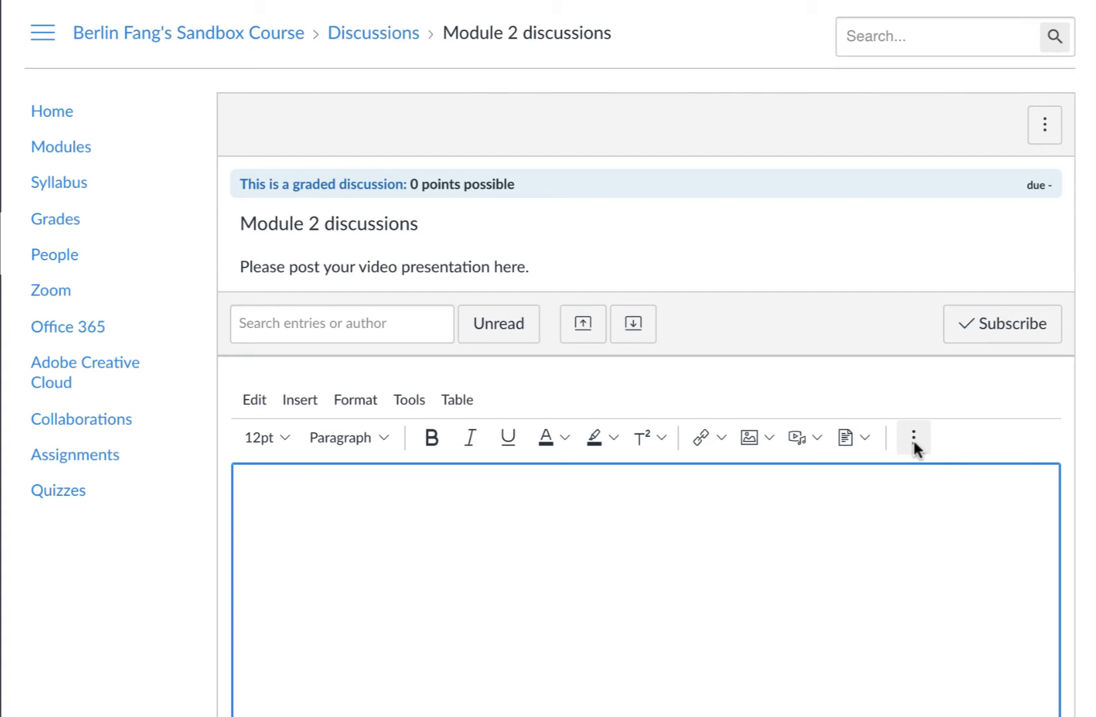
pyautogui.click(913, 439)
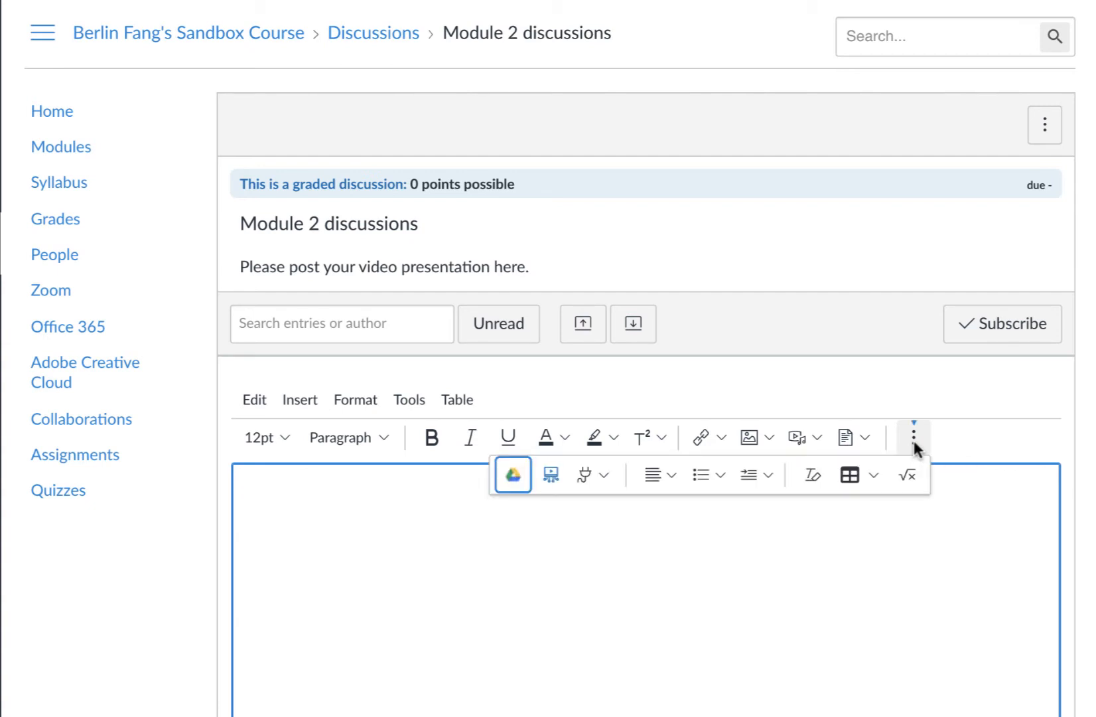
pyautogui.click(551, 475)
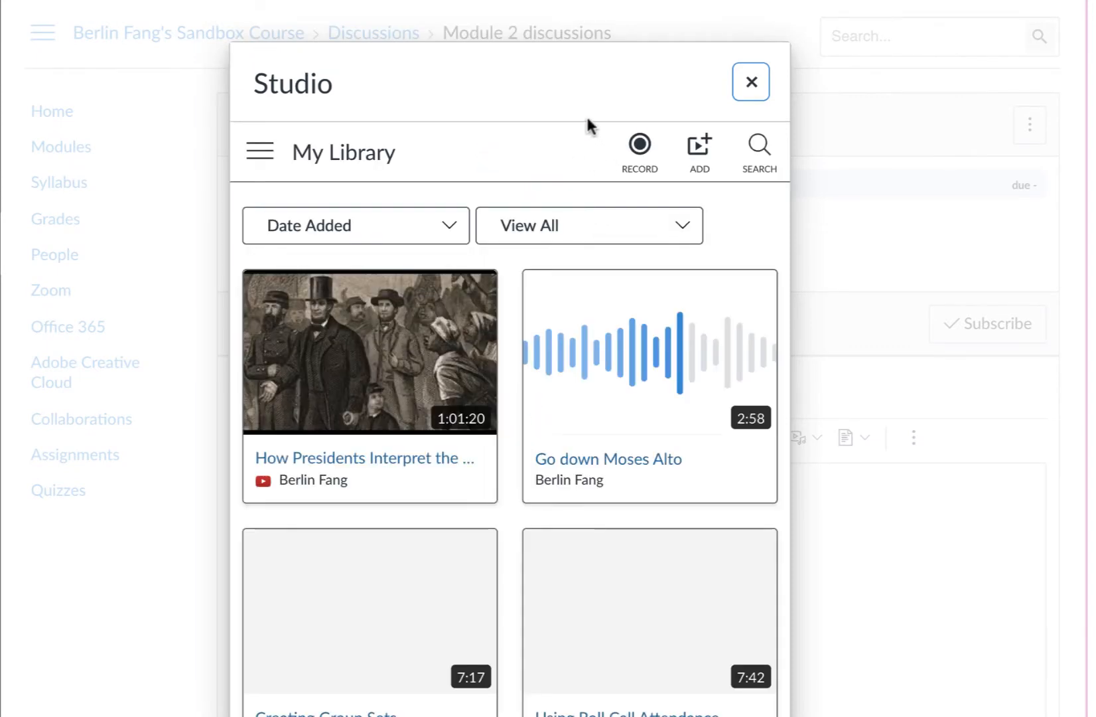
# Step: Record a short webcam capture in Studio and finish the recording
pyautogui.click(640, 152)
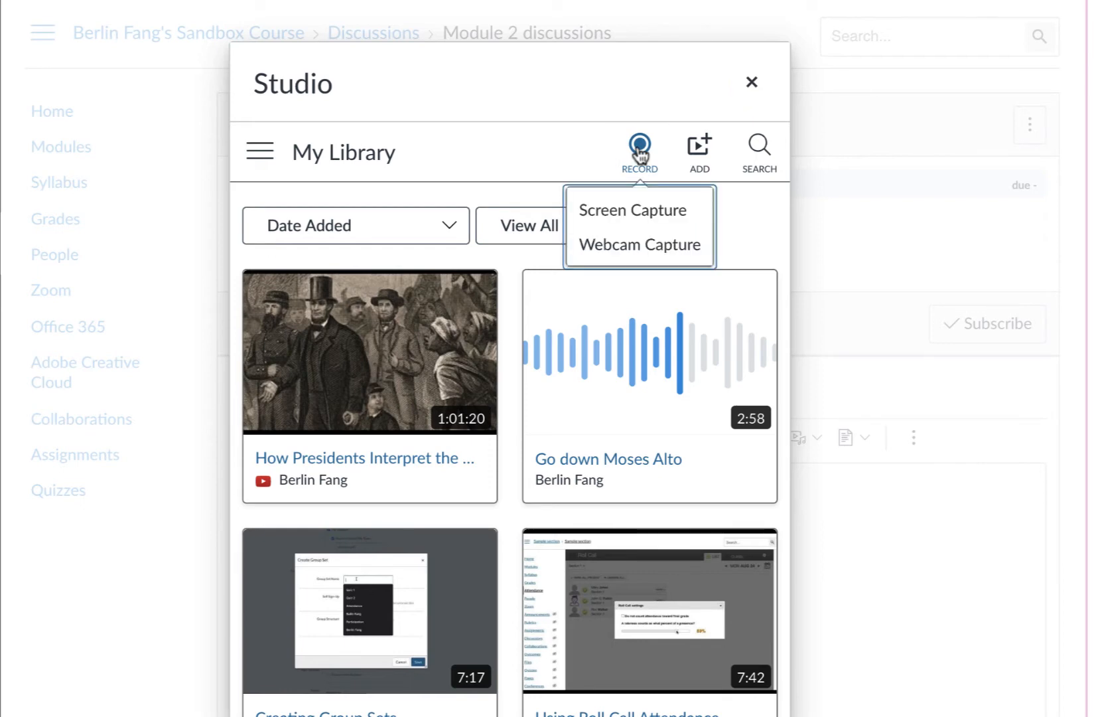
pyautogui.click(634, 246)
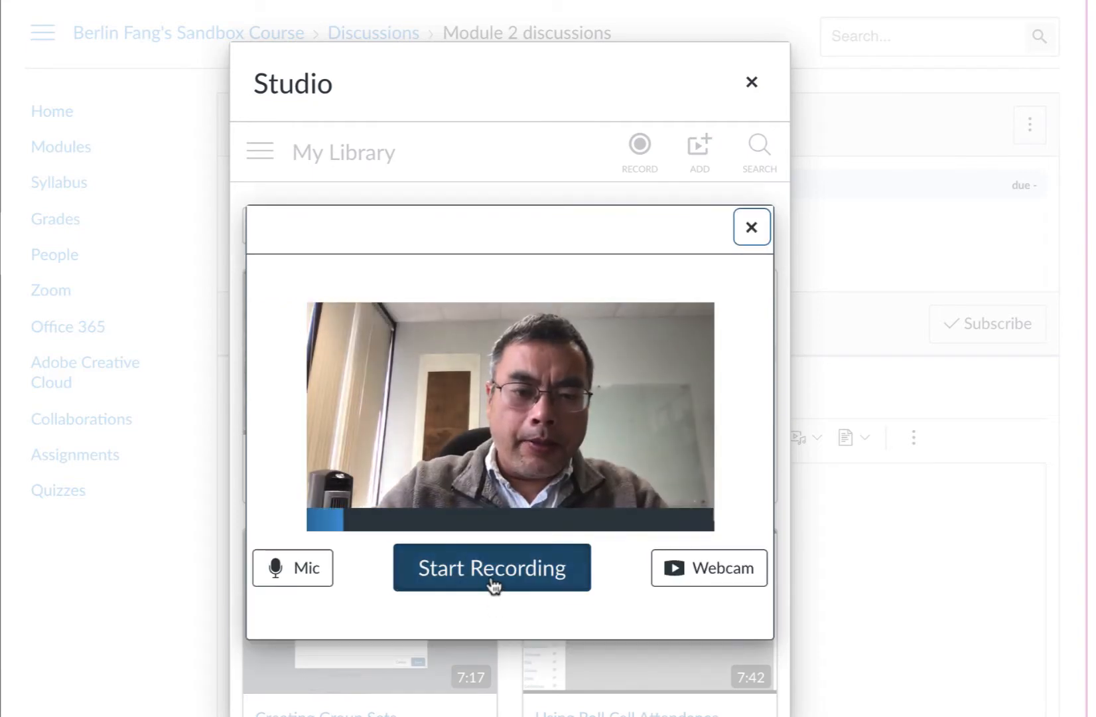
pyautogui.click(492, 587)
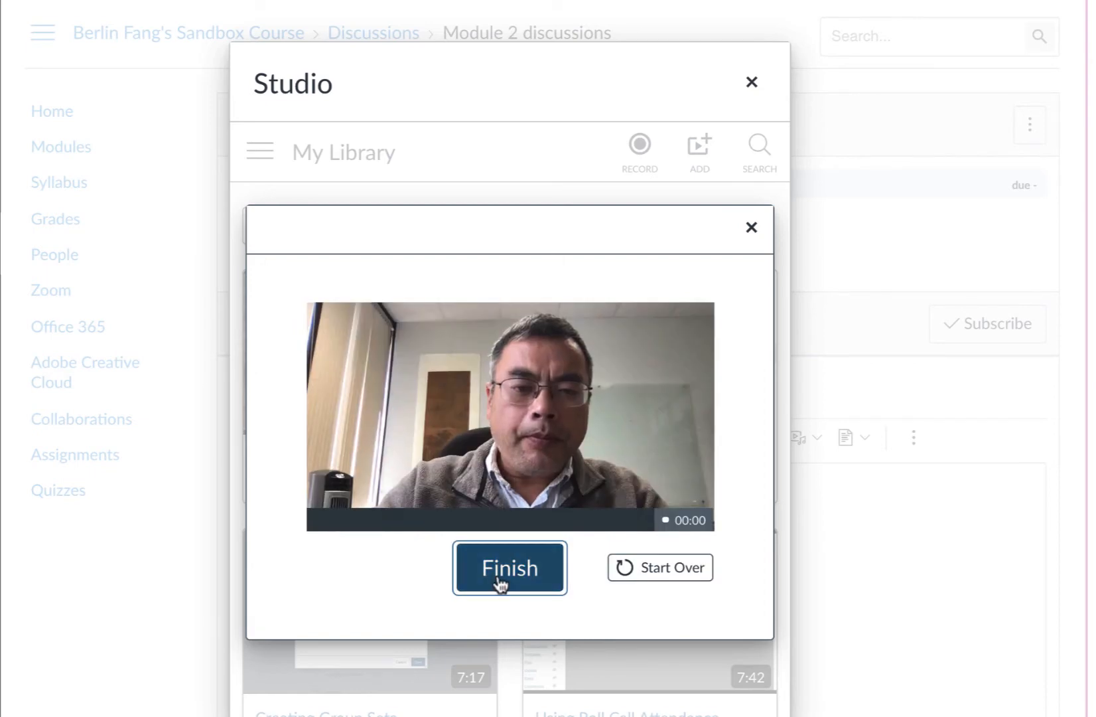
pyautogui.click(502, 577)
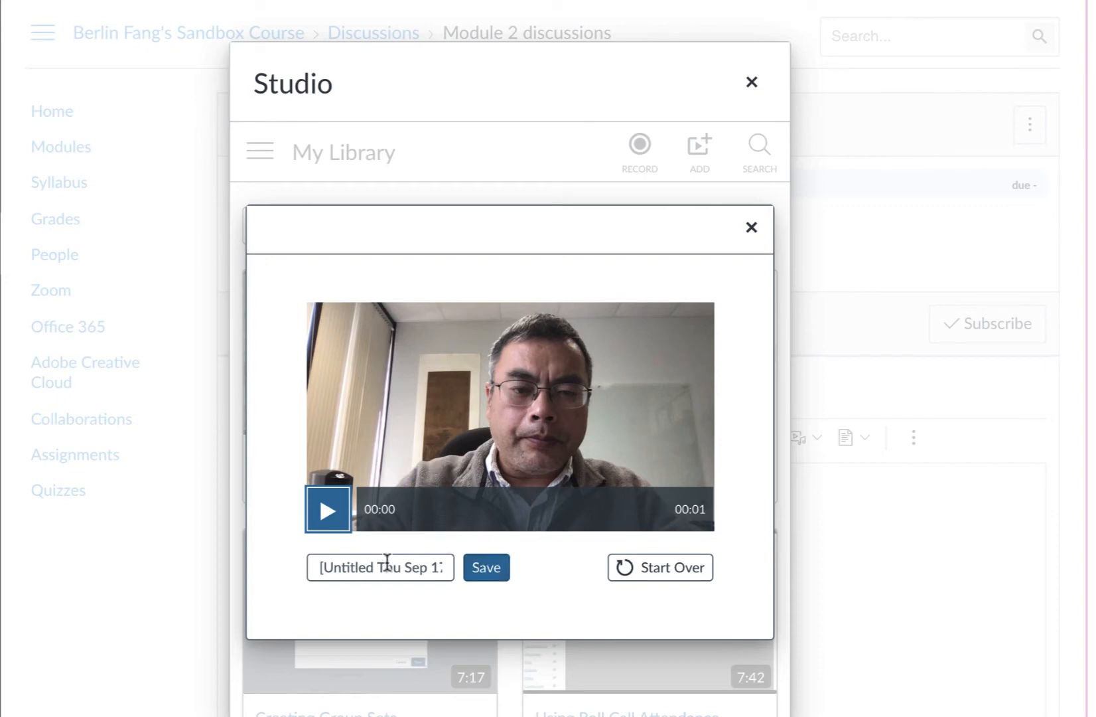
# Step: Title the webcam recording "Intro video" and save it to the Studio library
pyautogui.click(428, 569)
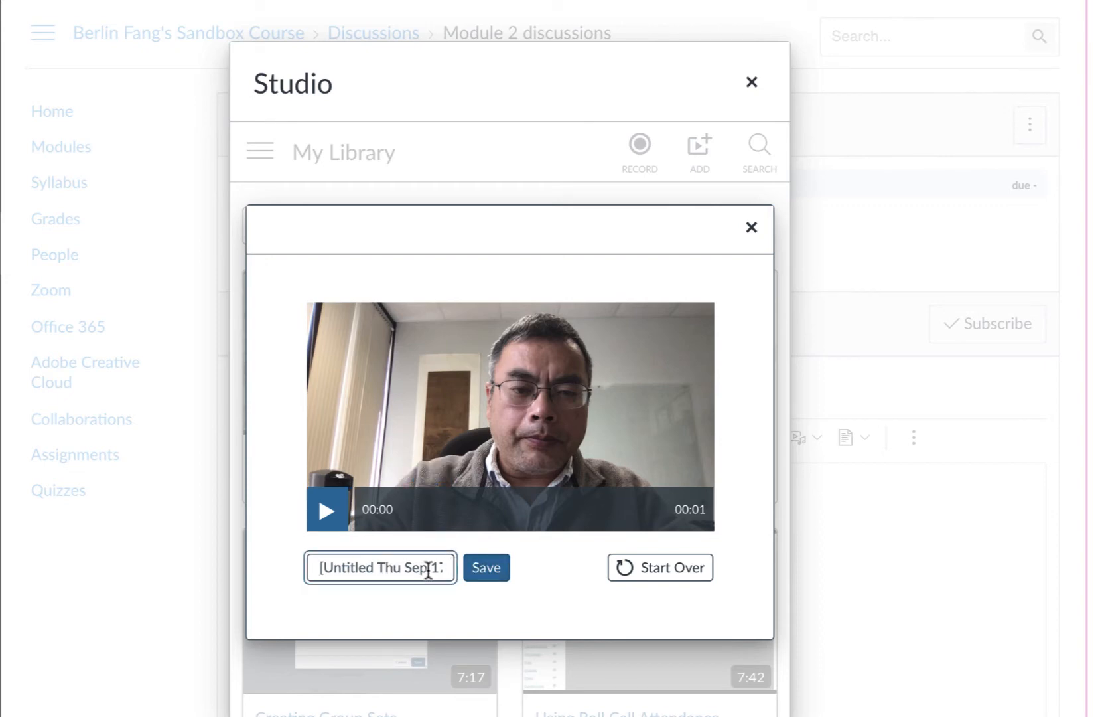
pyautogui.hotkey('ctrl', 'a')
pyautogui.write('Intro video')
pyautogui.click(486, 570)
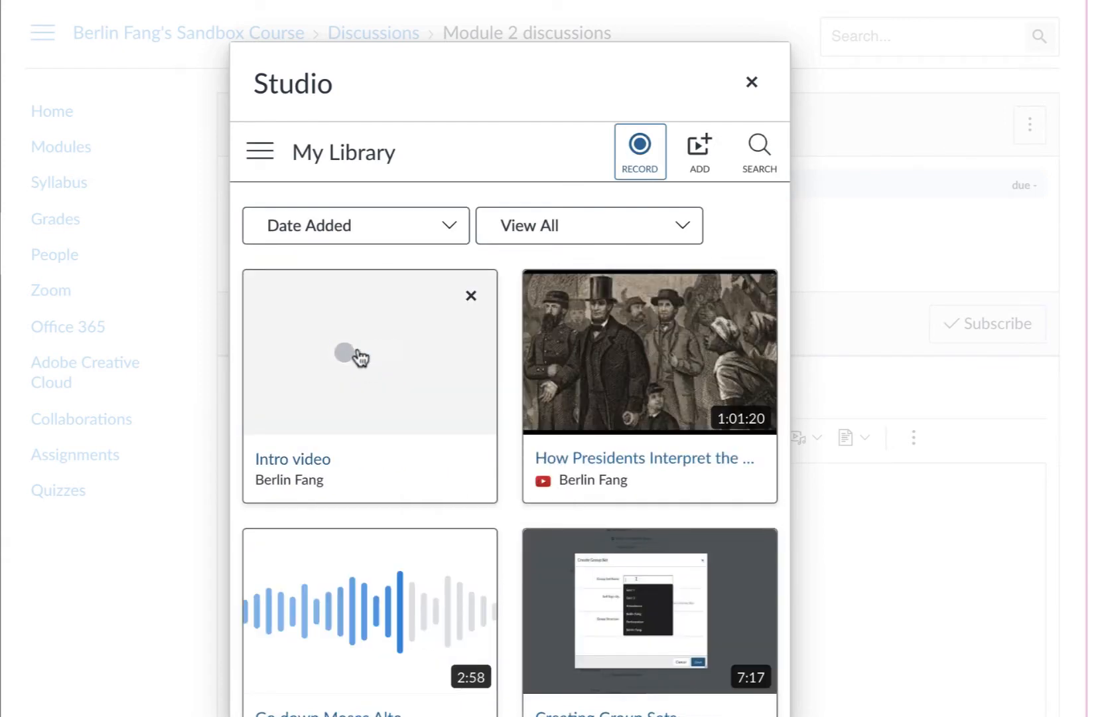
# Step: Embed "Intro video" in the reply with Allow Comments turned on
pyautogui.click(361, 360)
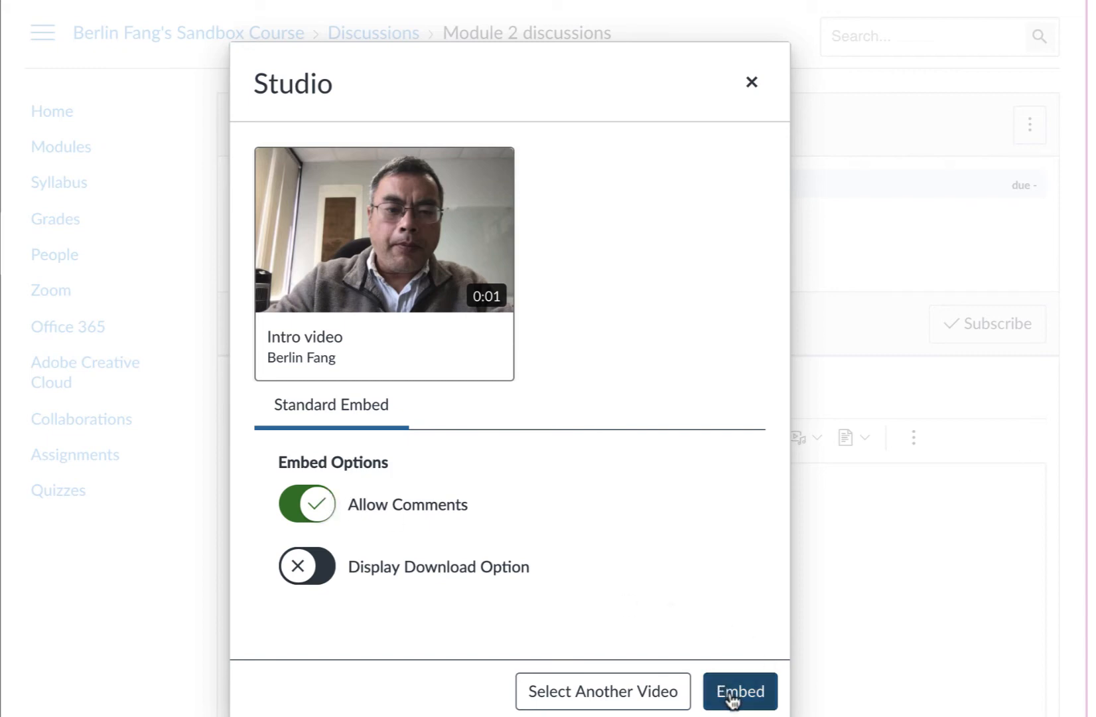
pyautogui.click(317, 509)
pyautogui.click(302, 507)
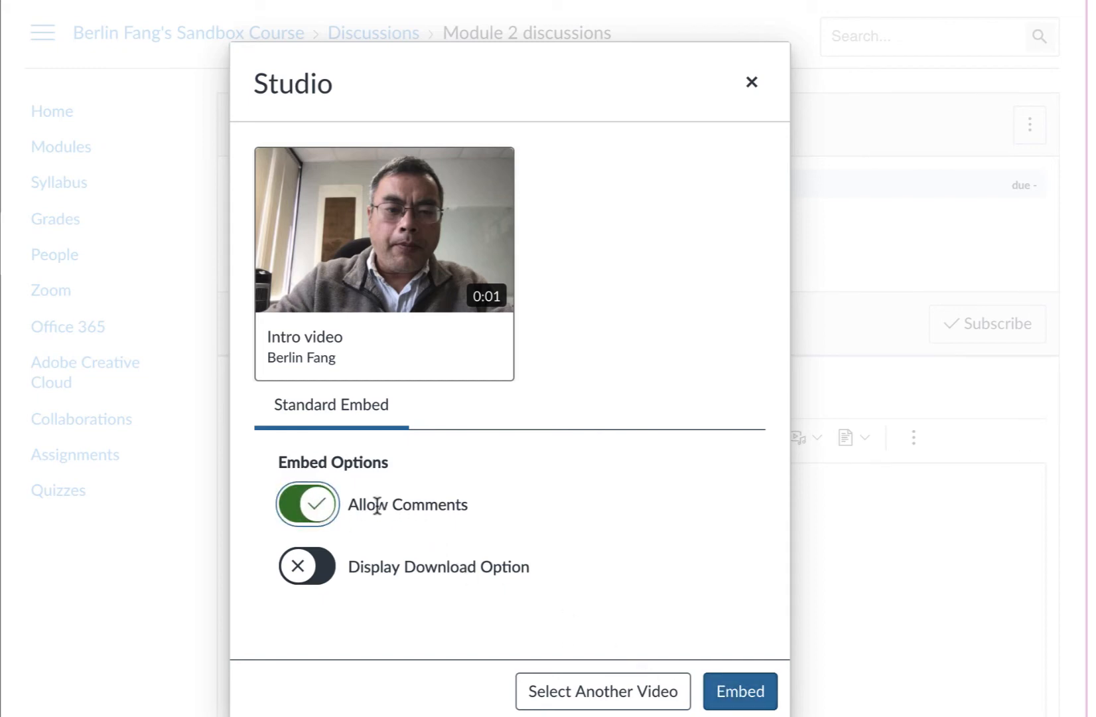
pyautogui.click(737, 699)
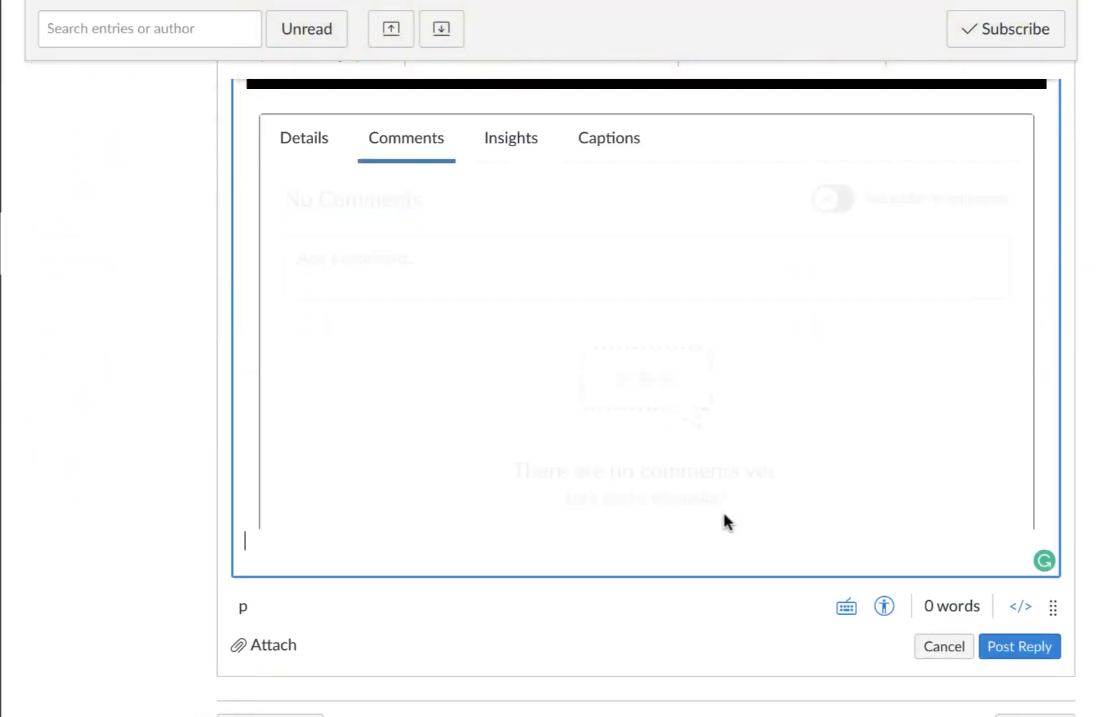
# Step: Post the reply containing the webcam video and check its entry in the discussion
pyautogui.click(1026, 652)
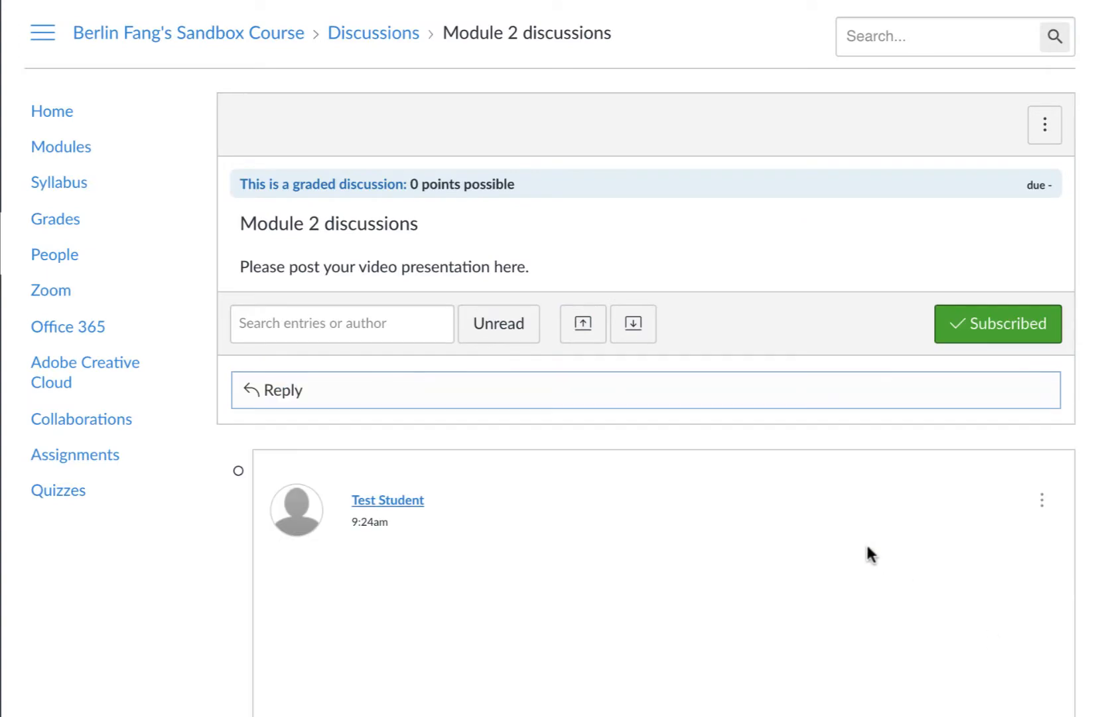
pyautogui.scroll(-5, 801, 517)
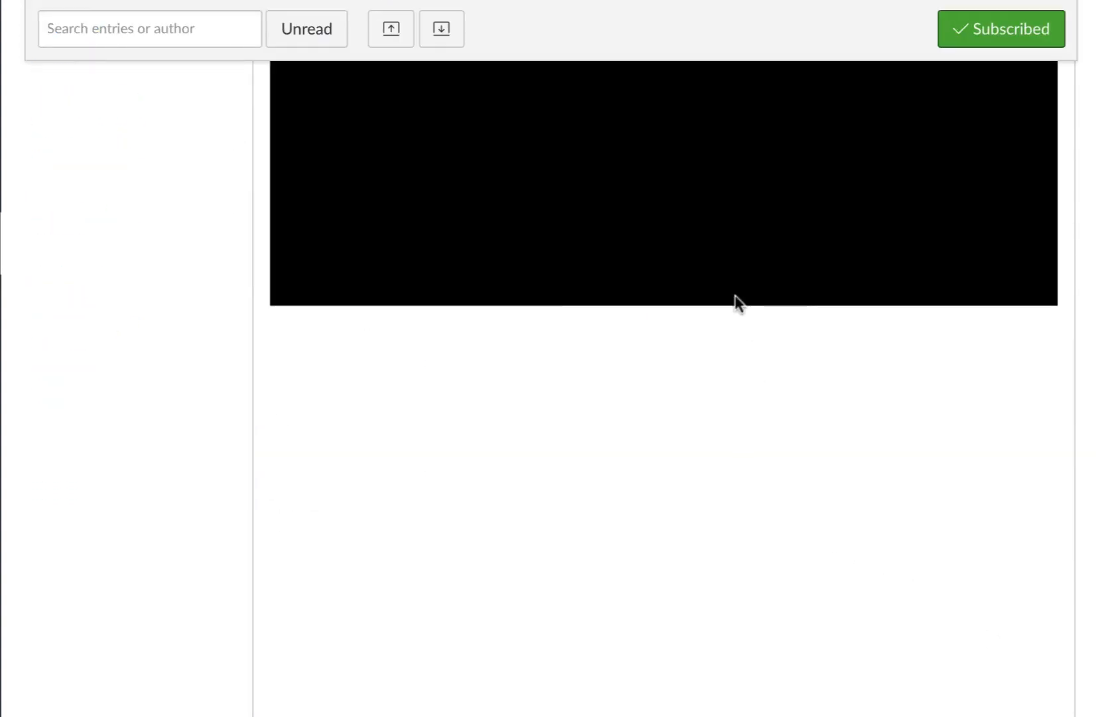
pyautogui.scroll(3, 682, 328)
pyautogui.scroll(6, 680, 324)
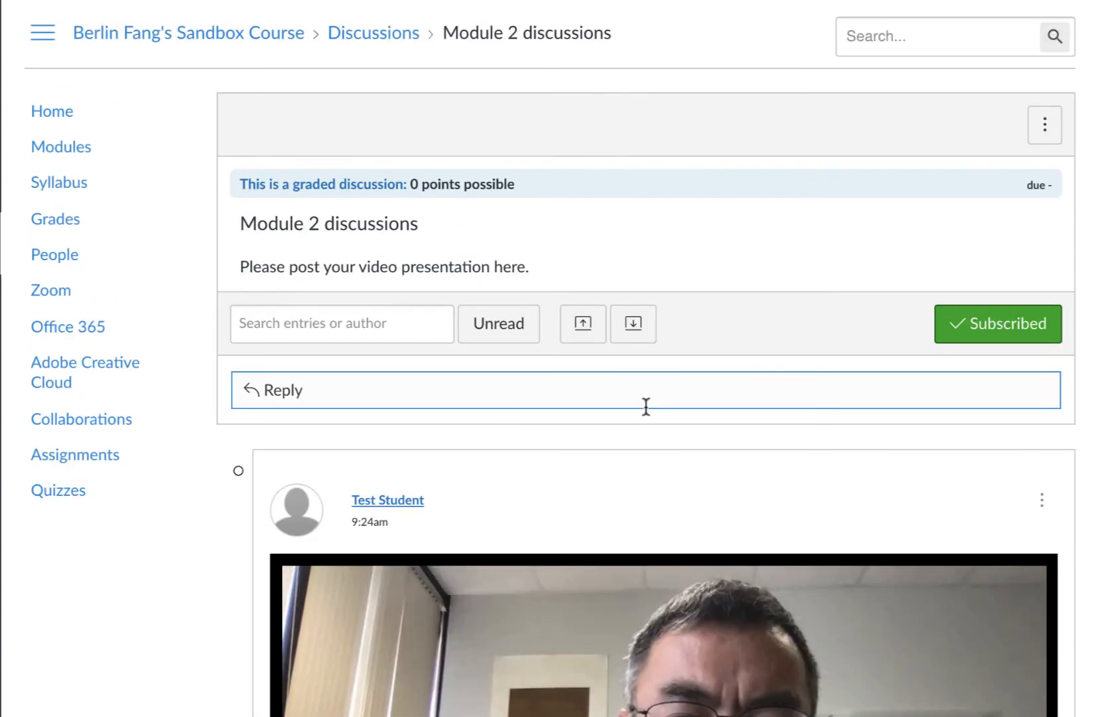
# Step: Start another reply and upload the "Q&A Tool in Google Slides" MP4 file to the Studio library
pyautogui.click(287, 392)
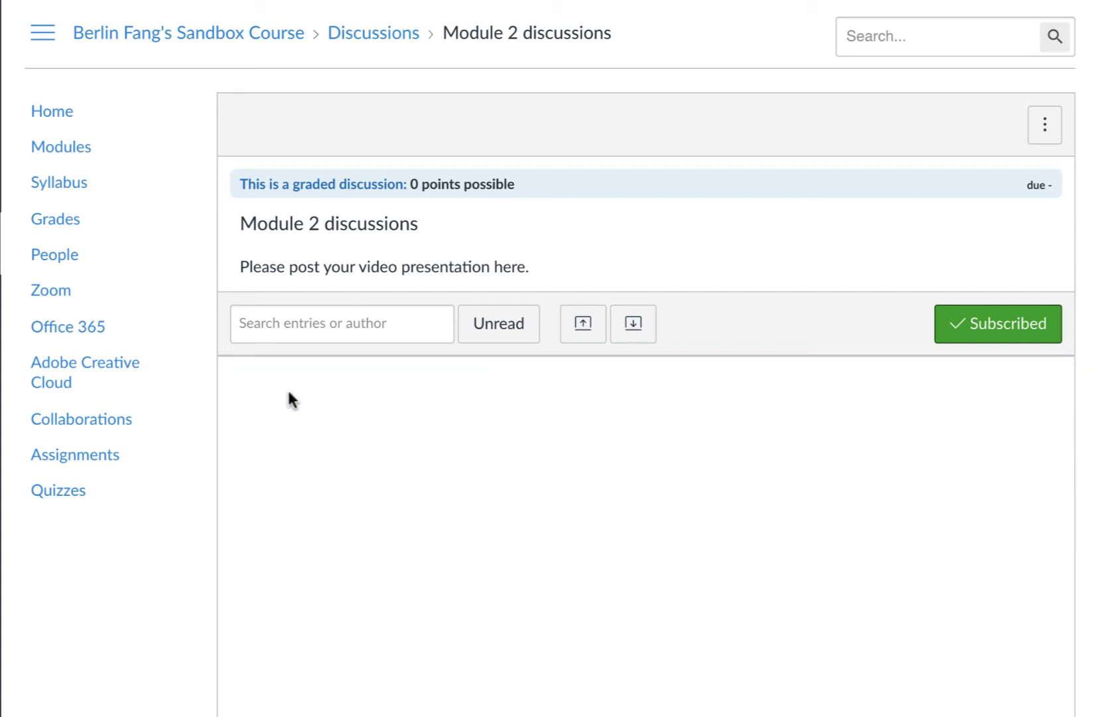
pyautogui.click(913, 437)
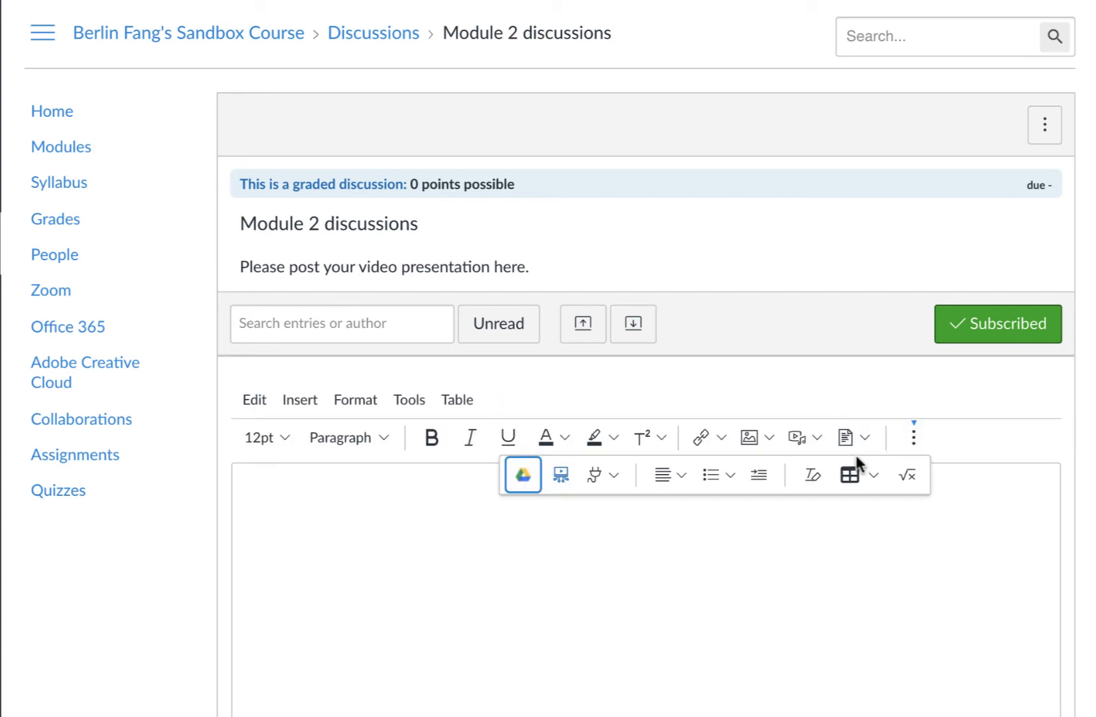
pyautogui.click(561, 473)
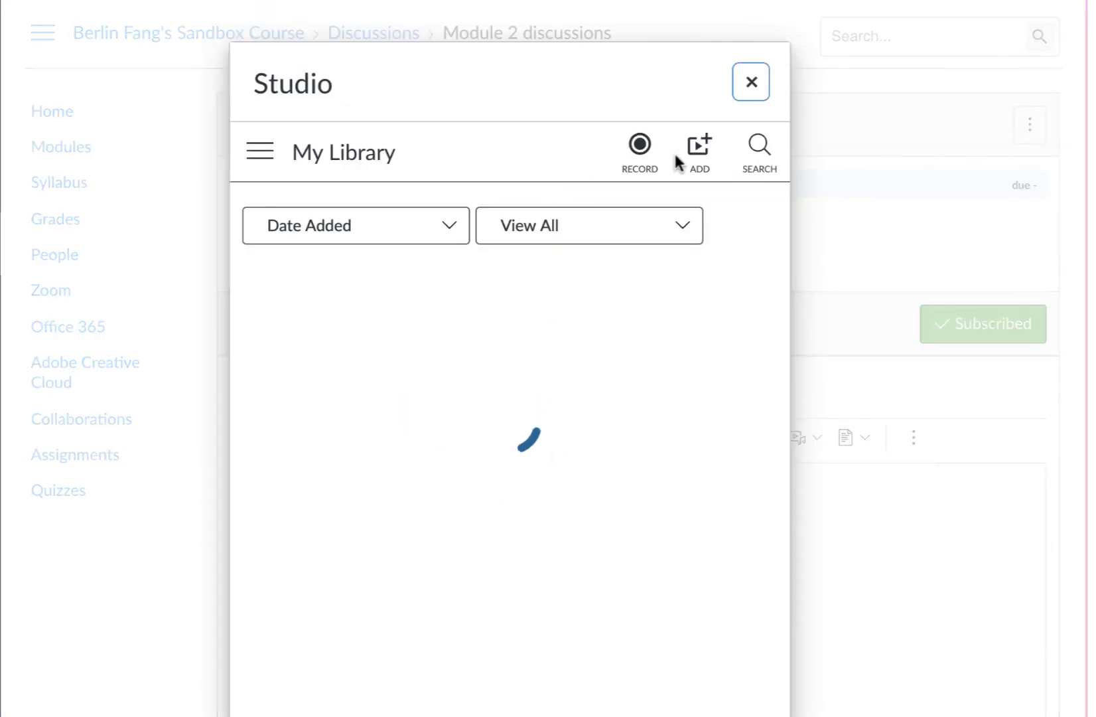
pyautogui.click(698, 147)
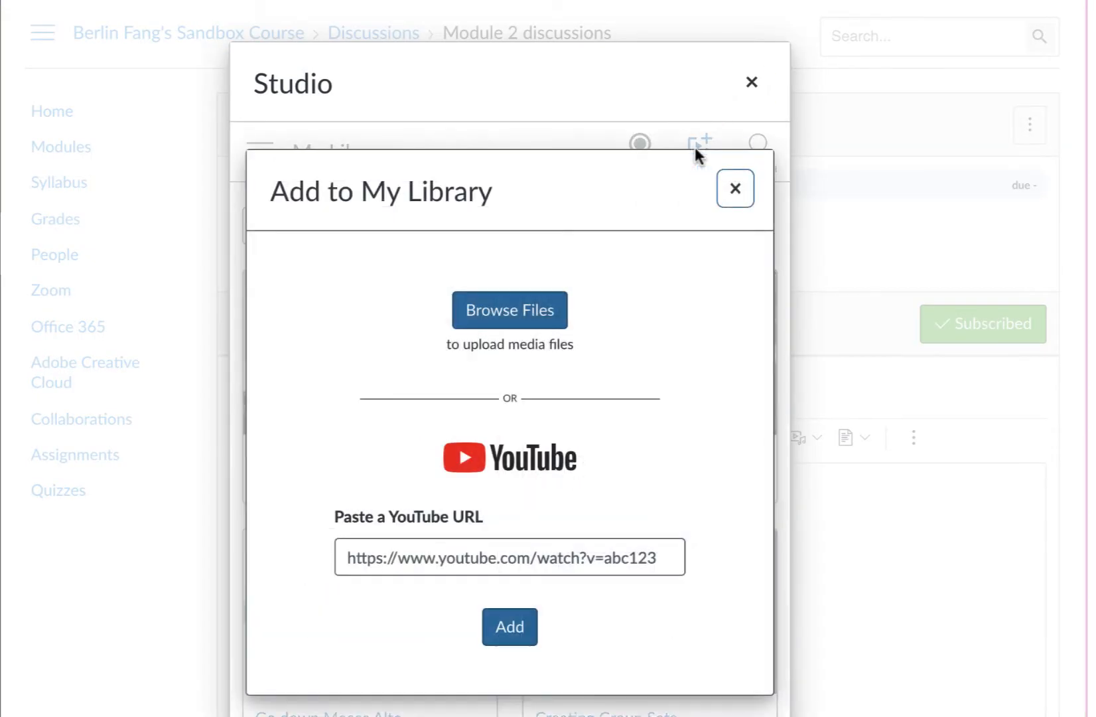
pyautogui.click(491, 328)
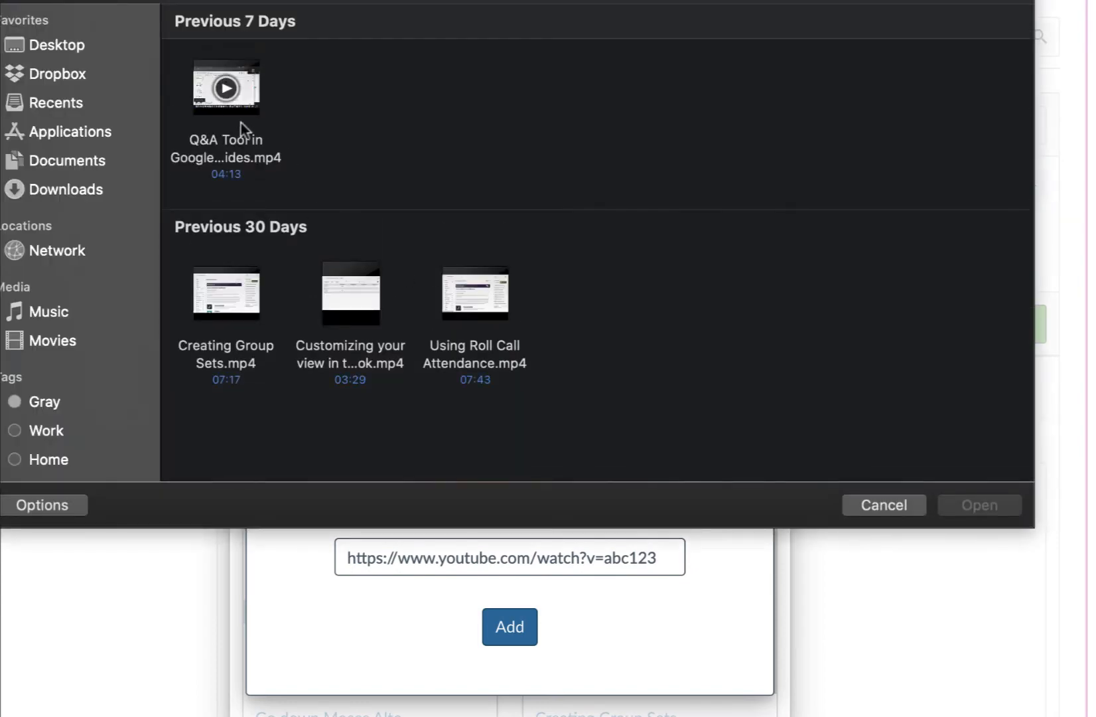
pyautogui.click(222, 110)
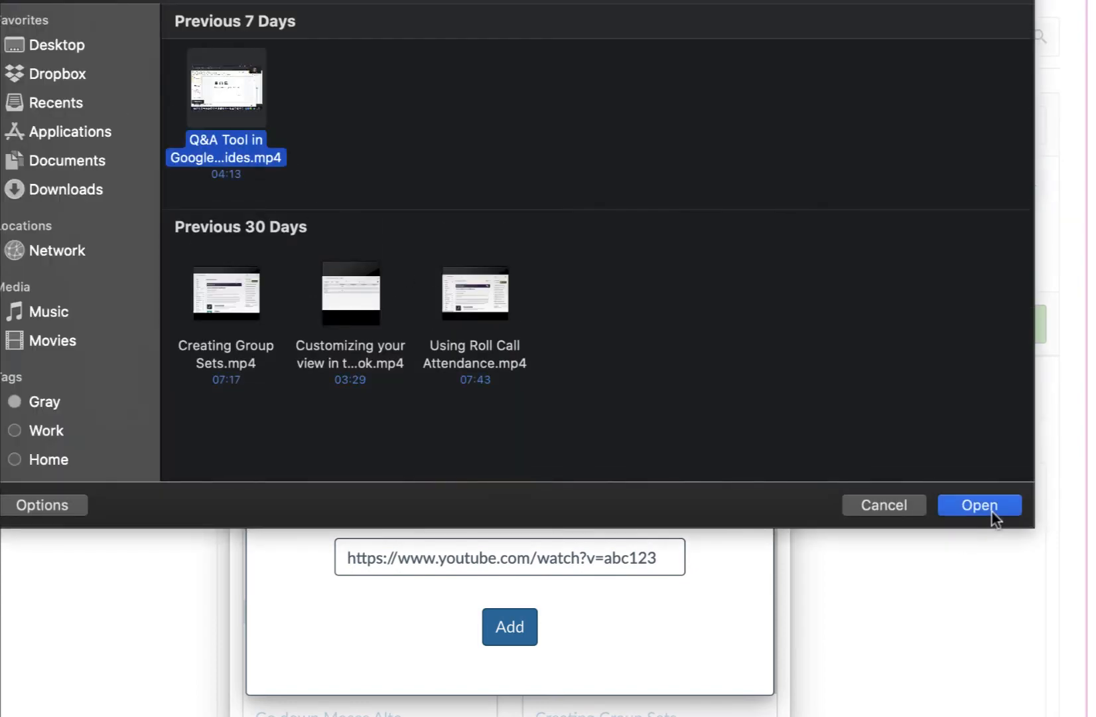
pyautogui.click(992, 511)
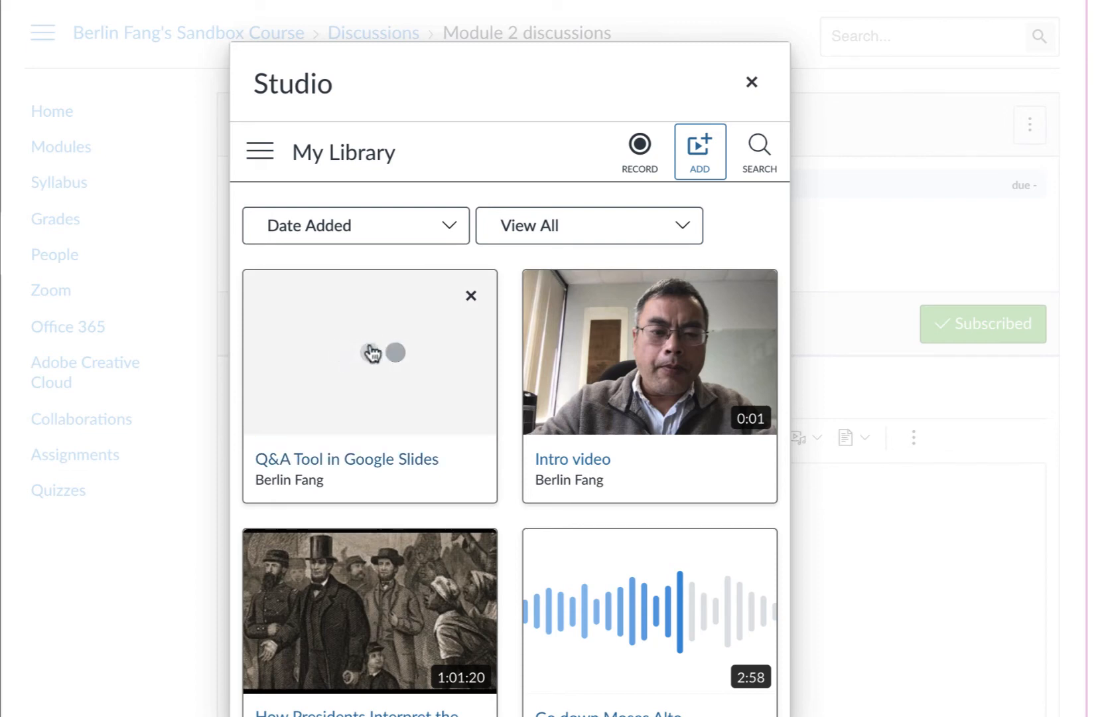
# Step: Embed the "Q&A Tool in Google Slides" video in the reply, post it and check the new entry
pyautogui.click(373, 360)
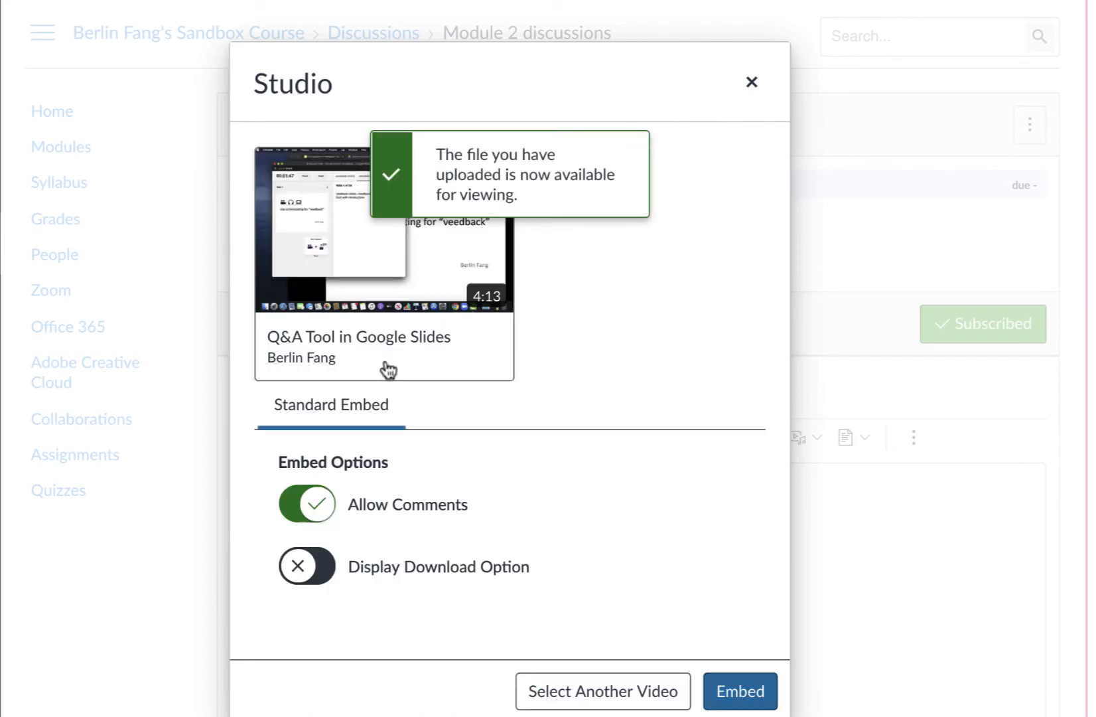
pyautogui.click(736, 693)
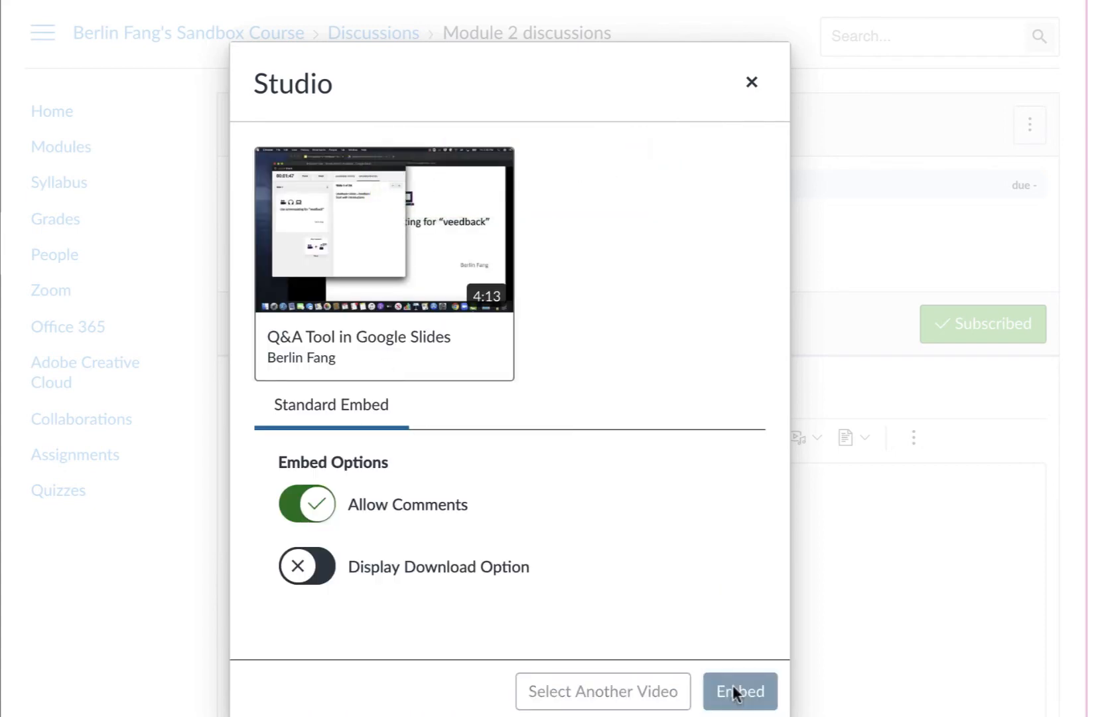
pyautogui.scroll(-6, 747, 605)
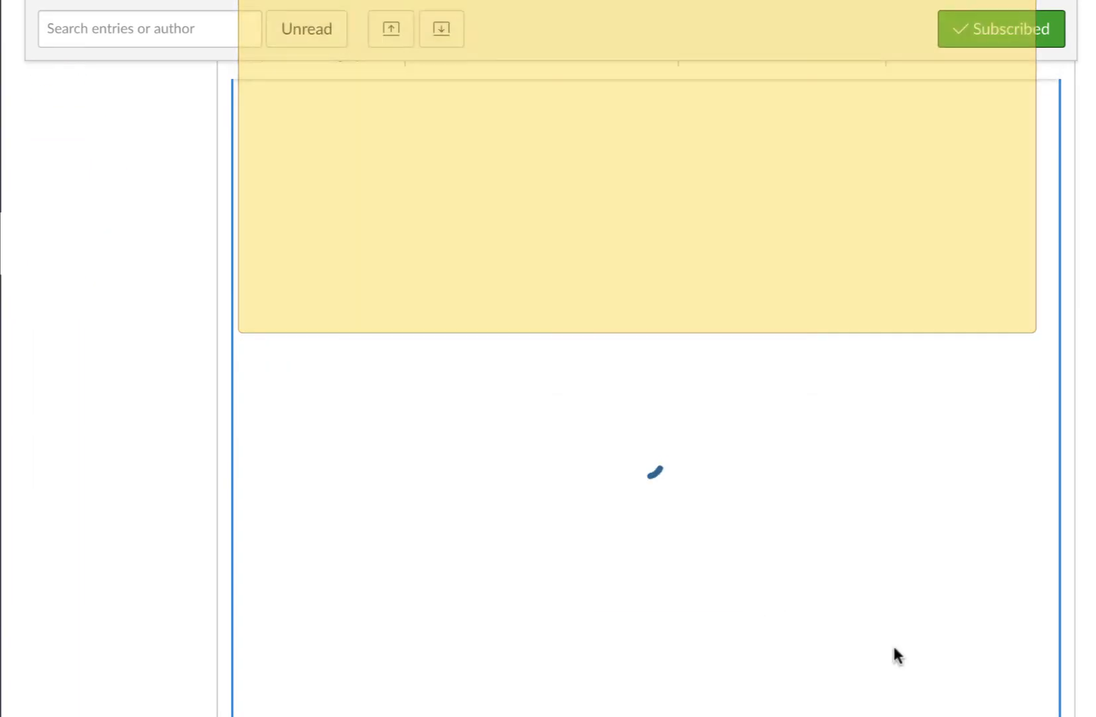
pyautogui.scroll(-10, 955, 604)
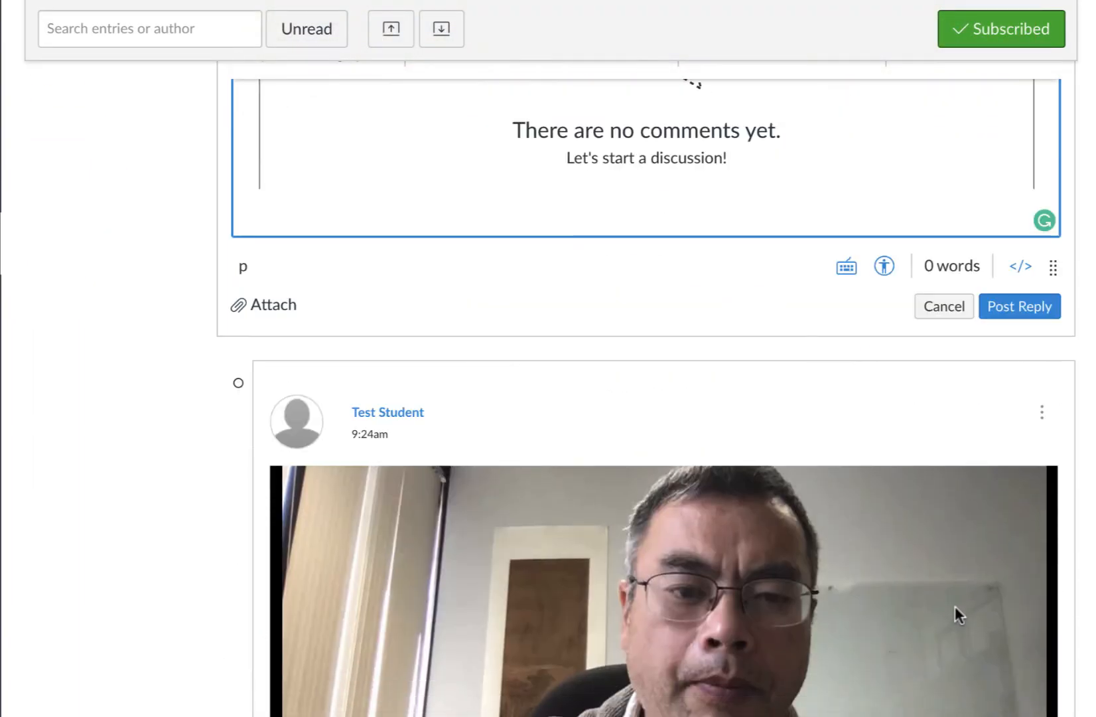
pyautogui.click(1032, 312)
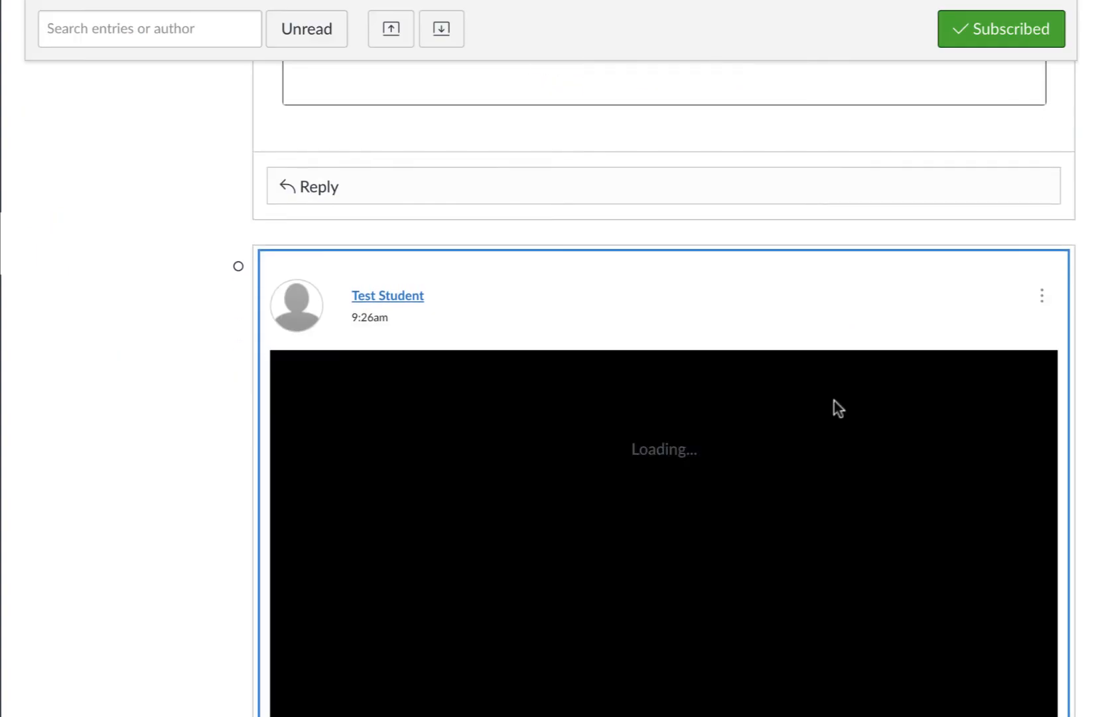
pyautogui.scroll(-2, 778, 432)
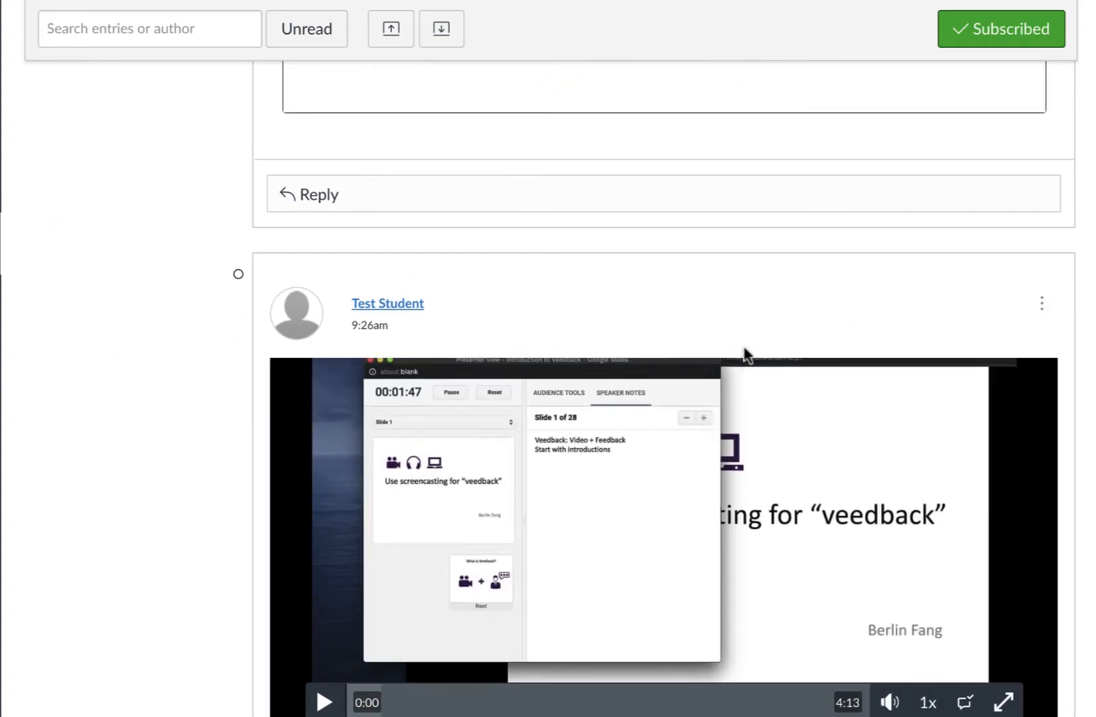
pyautogui.scroll(-9, 746, 355)
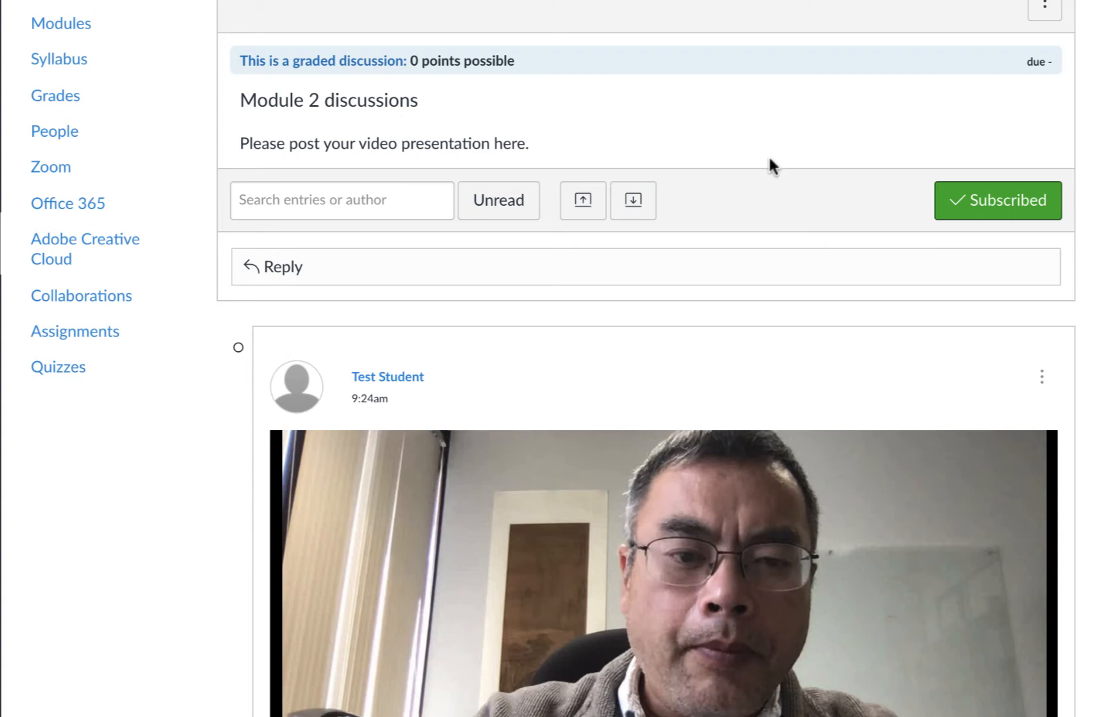
# Step: Start another reply to the Module 2 discussion and launch Studio's Screen Capture recorder for it
pyautogui.click(278, 272)
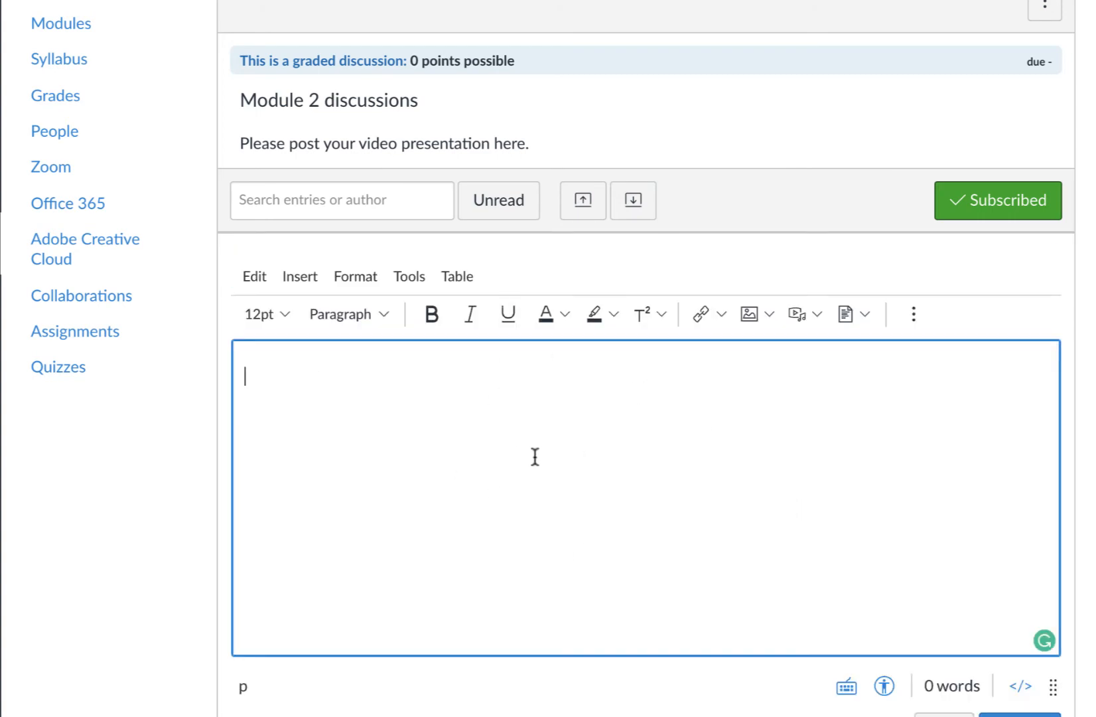
pyautogui.click(913, 315)
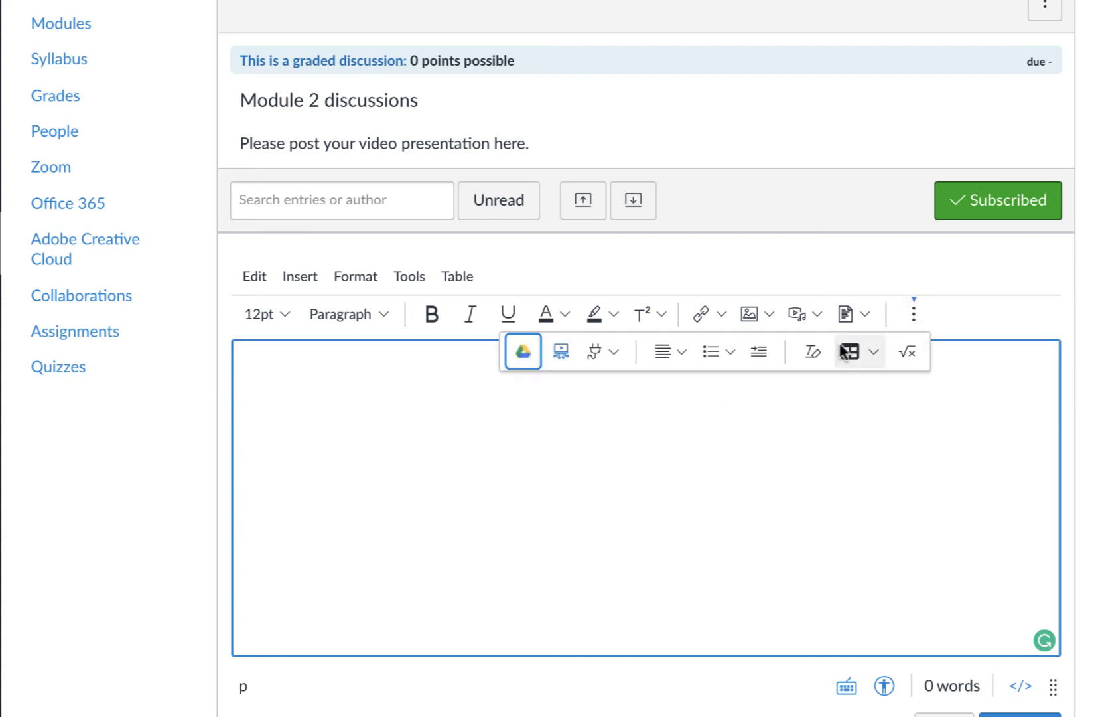
pyautogui.click(560, 352)
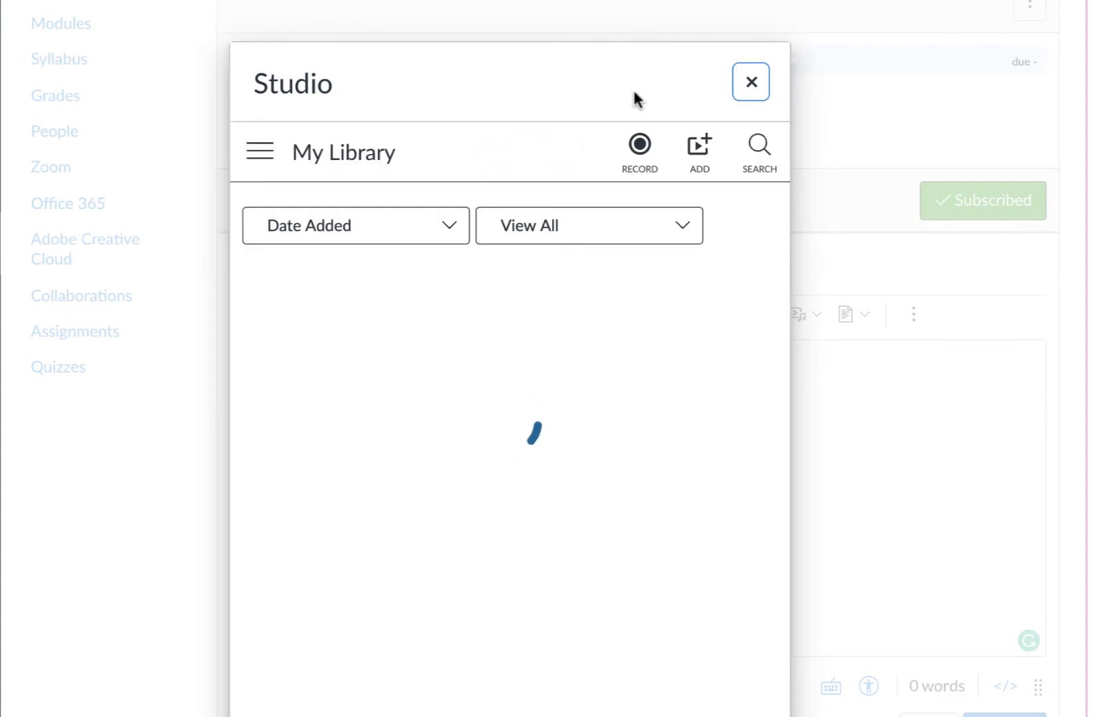
pyautogui.click(645, 153)
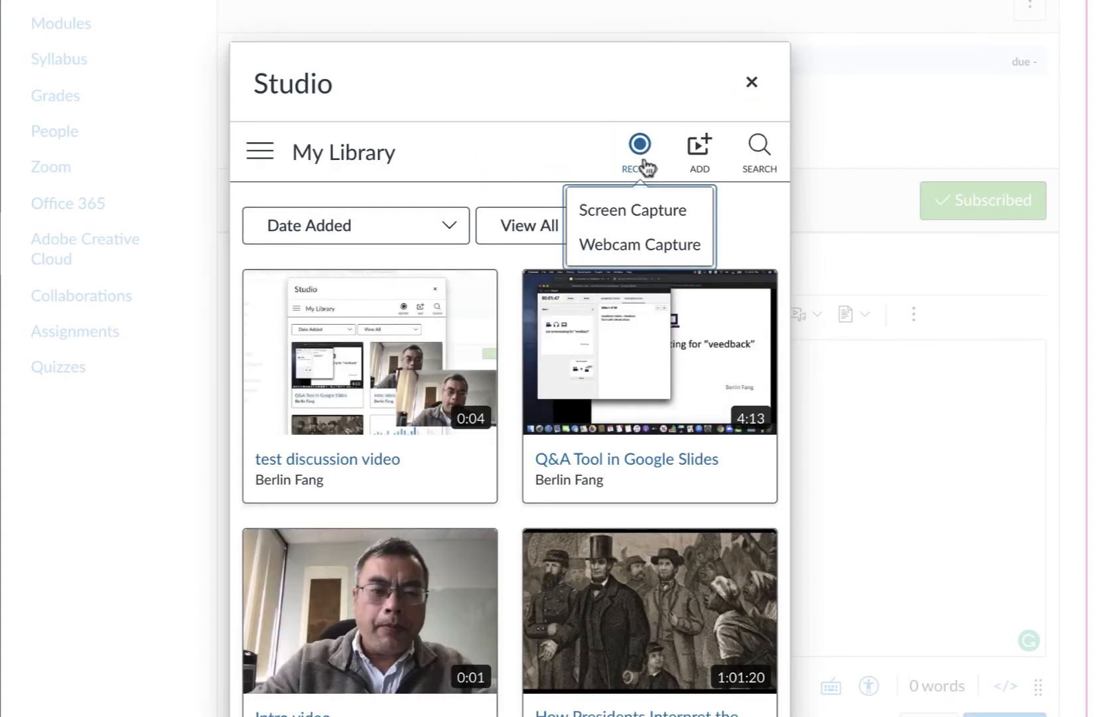
pyautogui.click(635, 226)
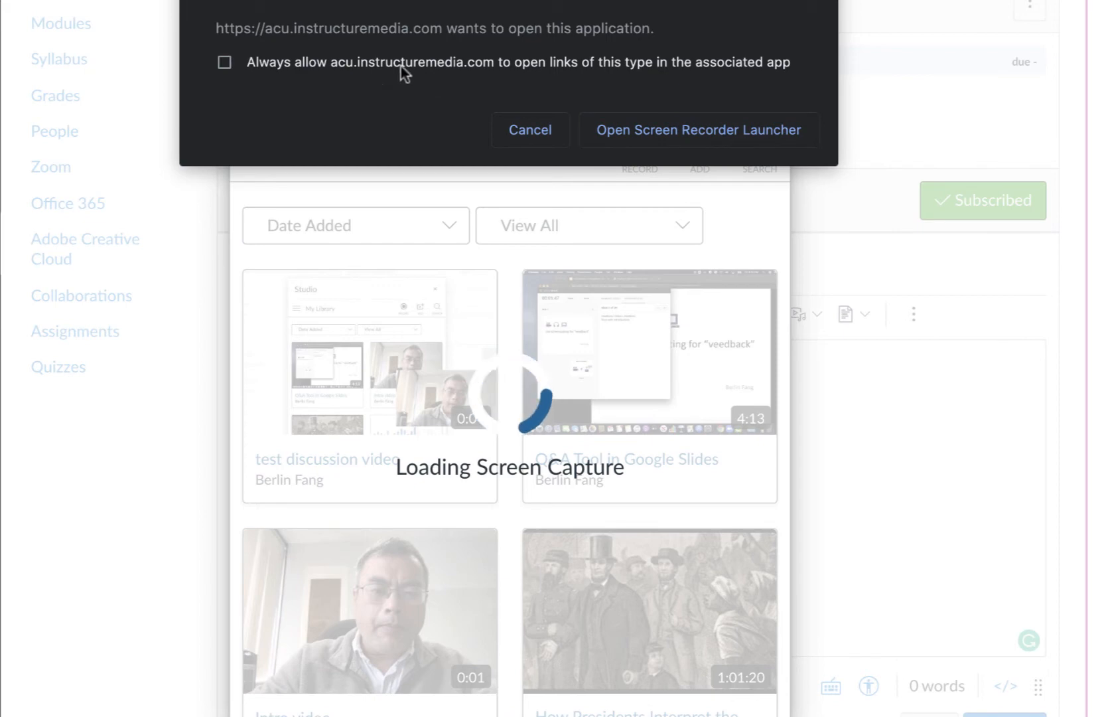
pyautogui.click(630, 132)
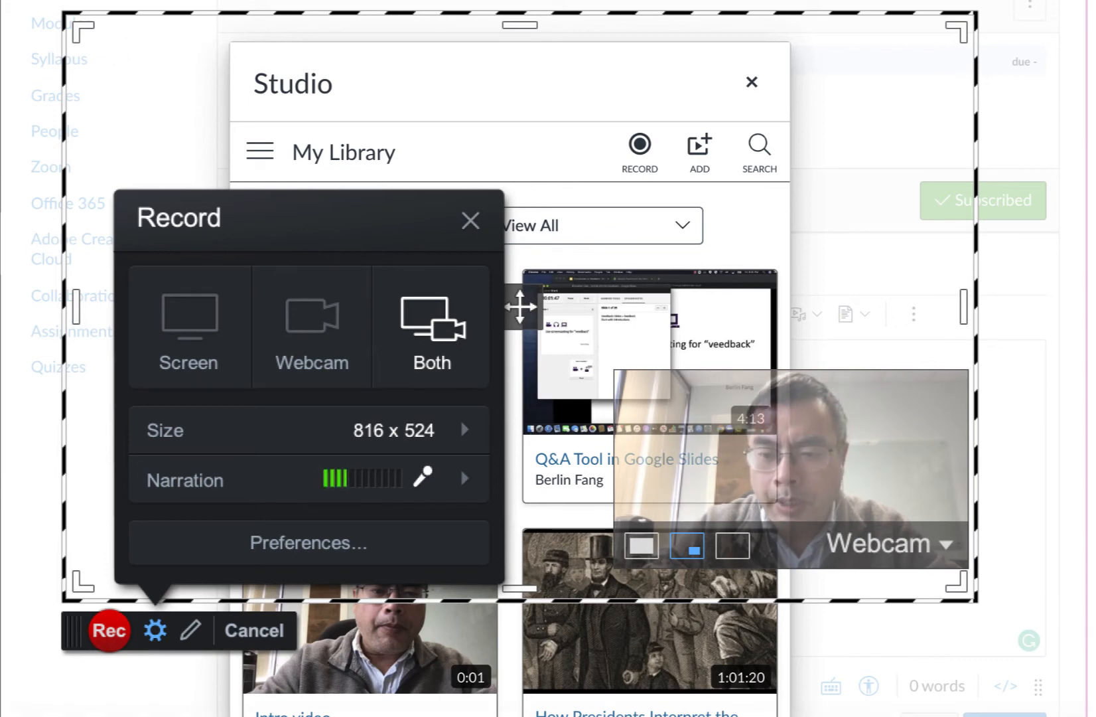
# Step: Switch to the slide presentation and fit the recording frame over the intersection map slide at 934 x 556
pyautogui.click(863, 716)
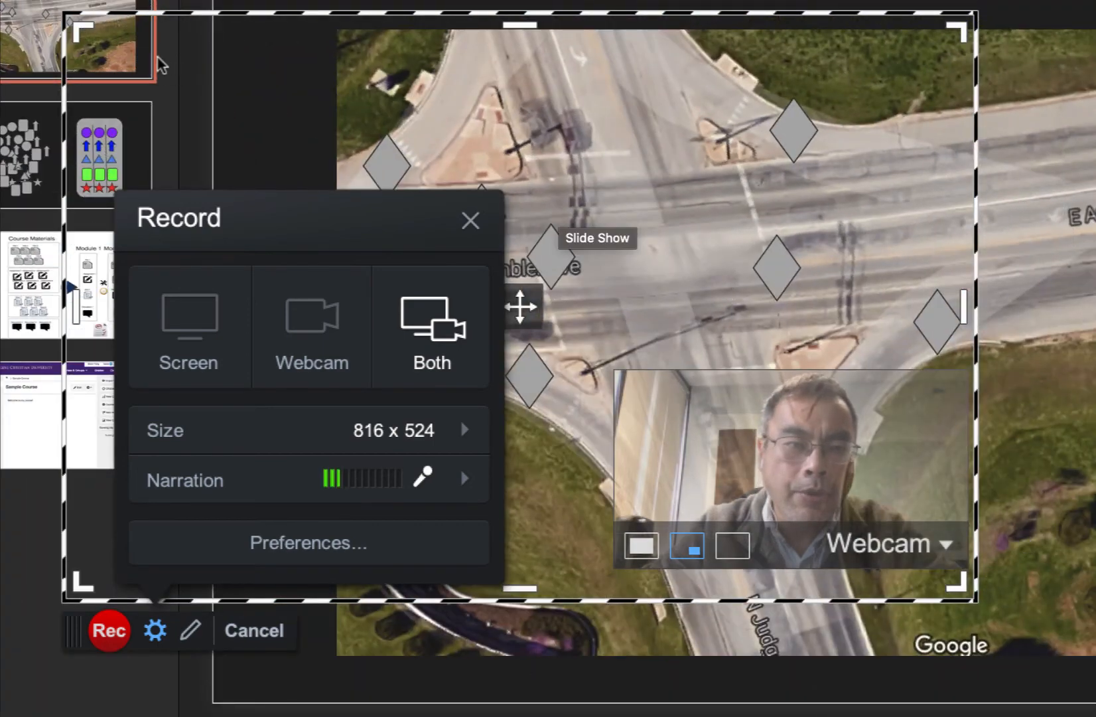
pyautogui.moveTo(70, 21); pyautogui.dragTo(357, 51)
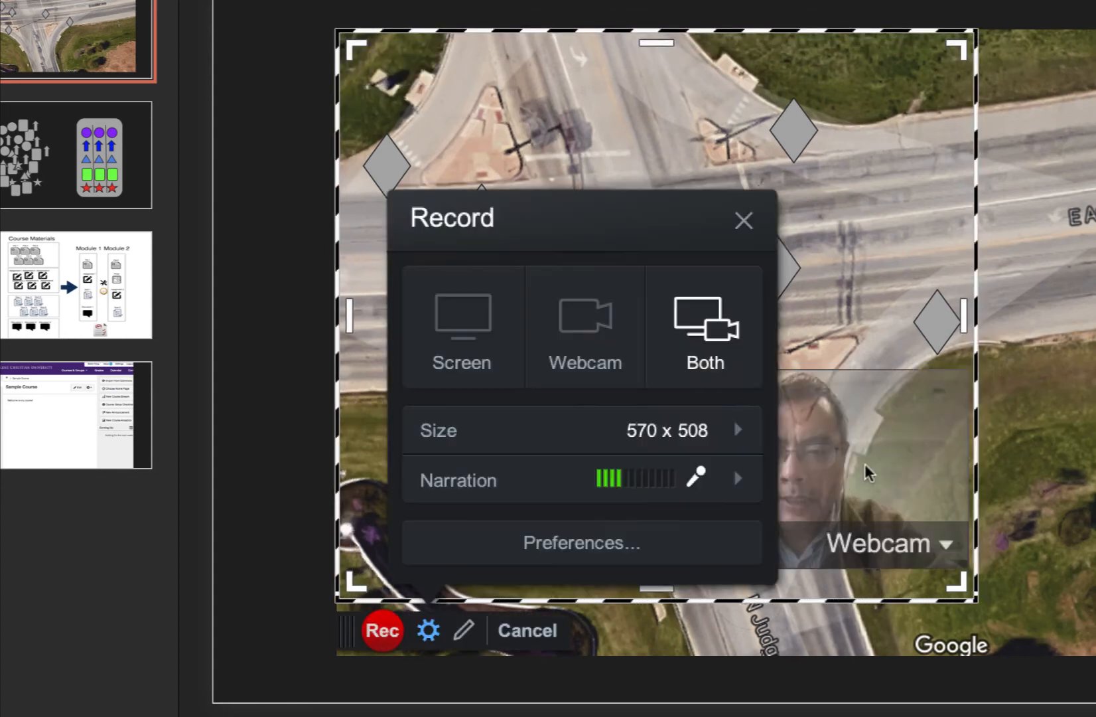
pyautogui.moveTo(967, 587); pyautogui.dragTo(1095, 654)
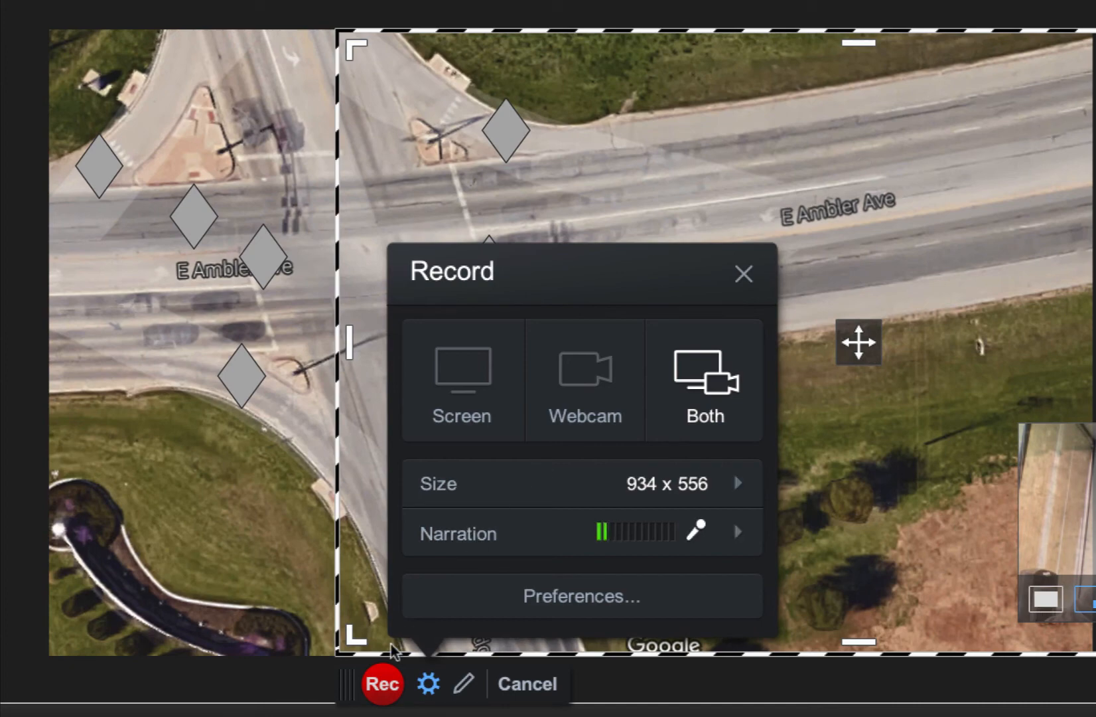
pyautogui.moveTo(344, 691); pyautogui.dragTo(59, 700)
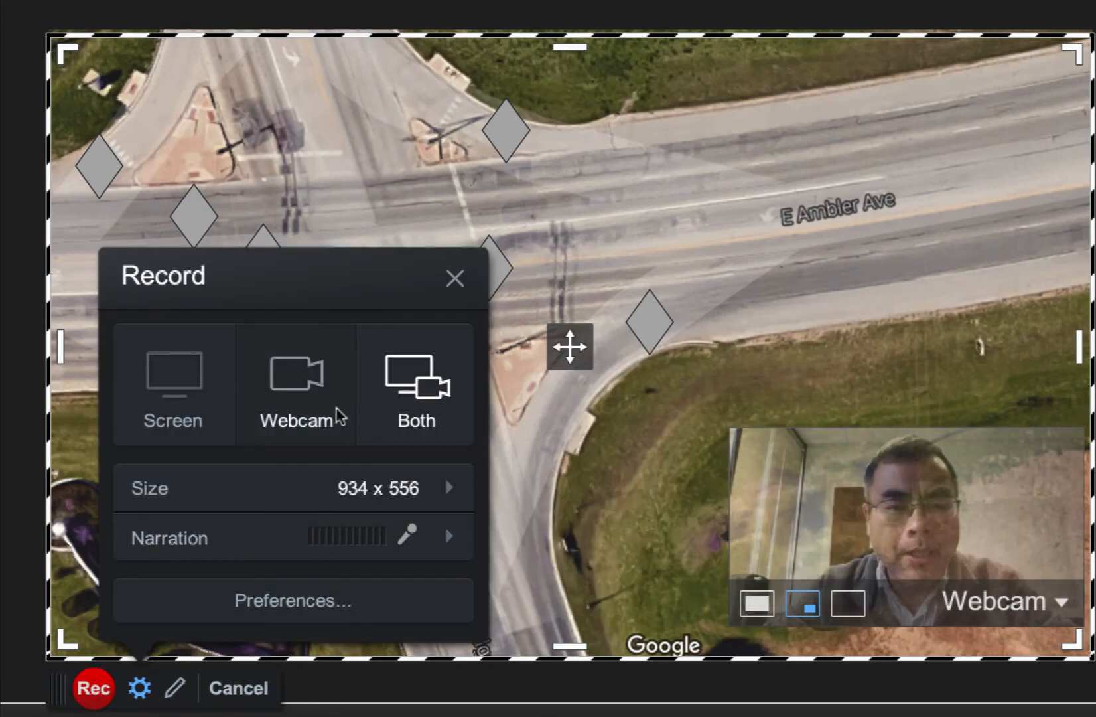
# Step: Try the Screen mode, return to recording both screen and webcam, and move the webcam inset to the frame's upper-right corner
pyautogui.click(178, 402)
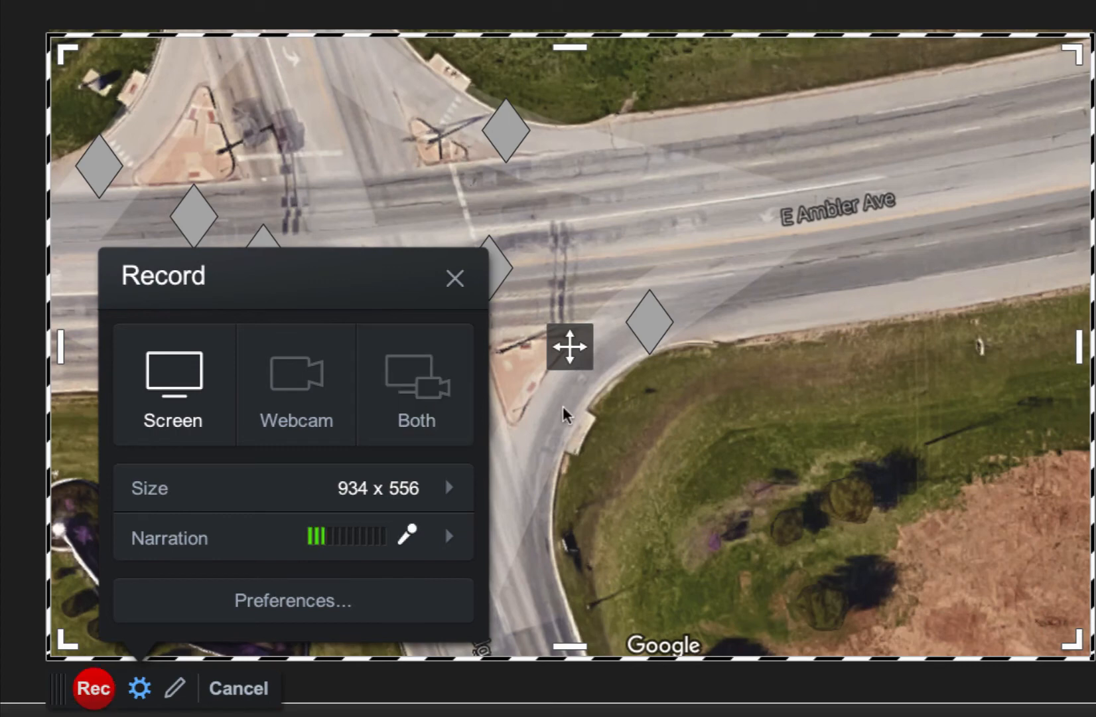
pyautogui.click(415, 389)
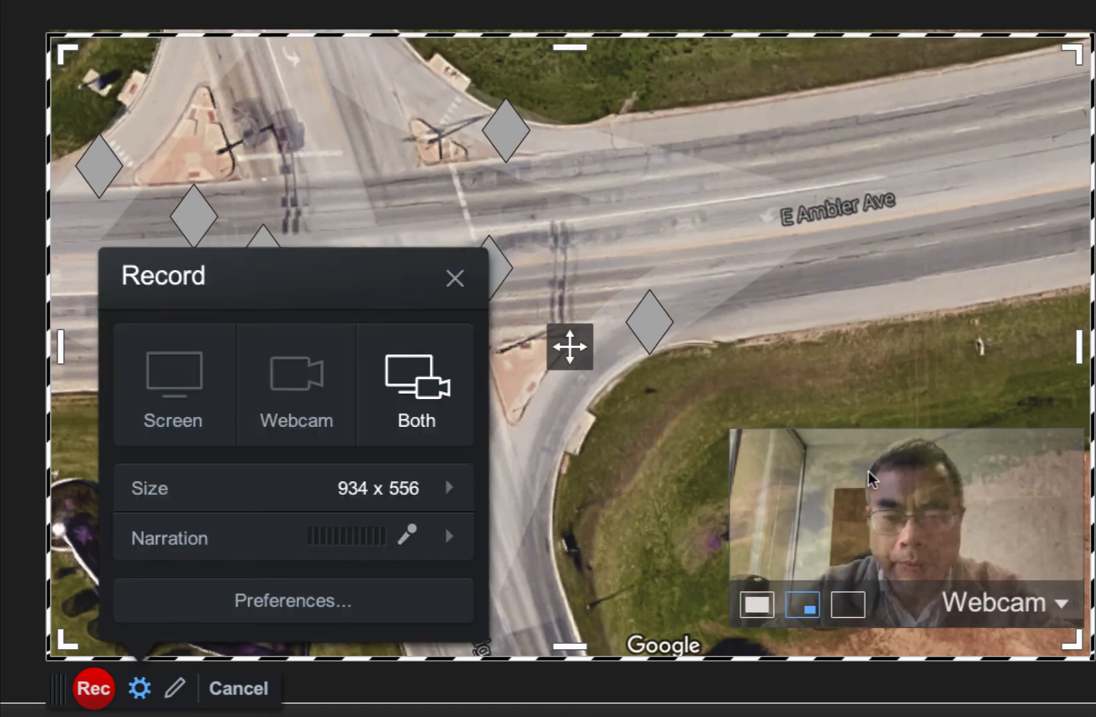
pyautogui.moveTo(870, 478); pyautogui.dragTo(876, 92)
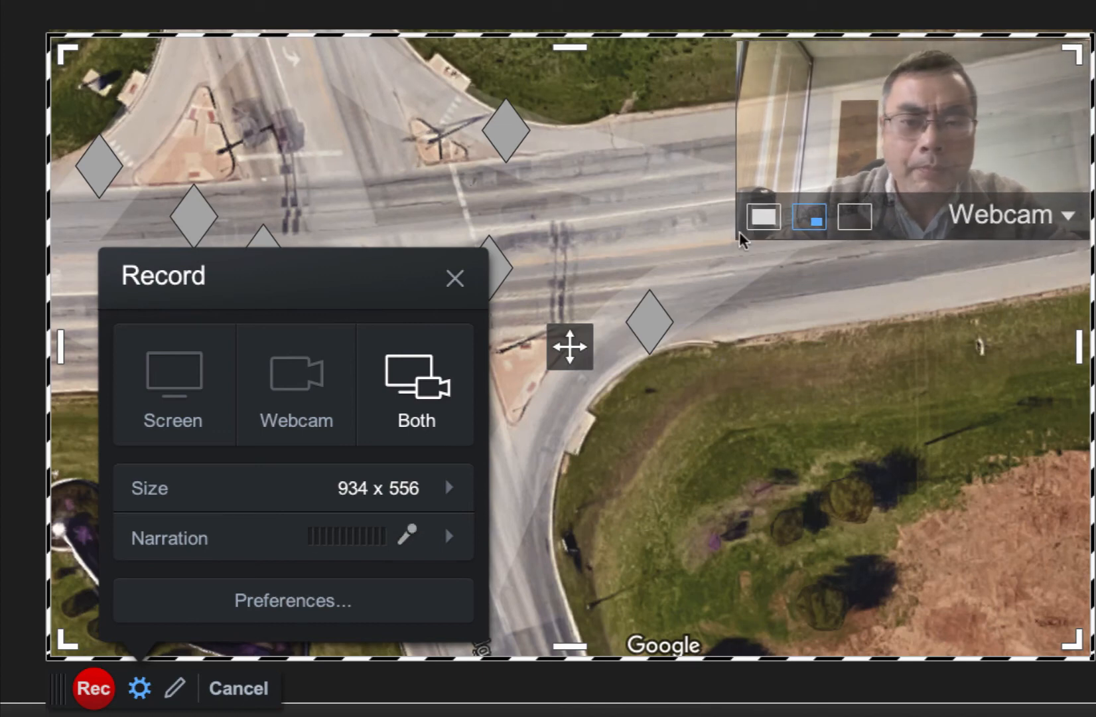
# Step: Start the recording, show the Draw & Zoom tools and advance the presentation by three slides
pyautogui.click(100, 687)
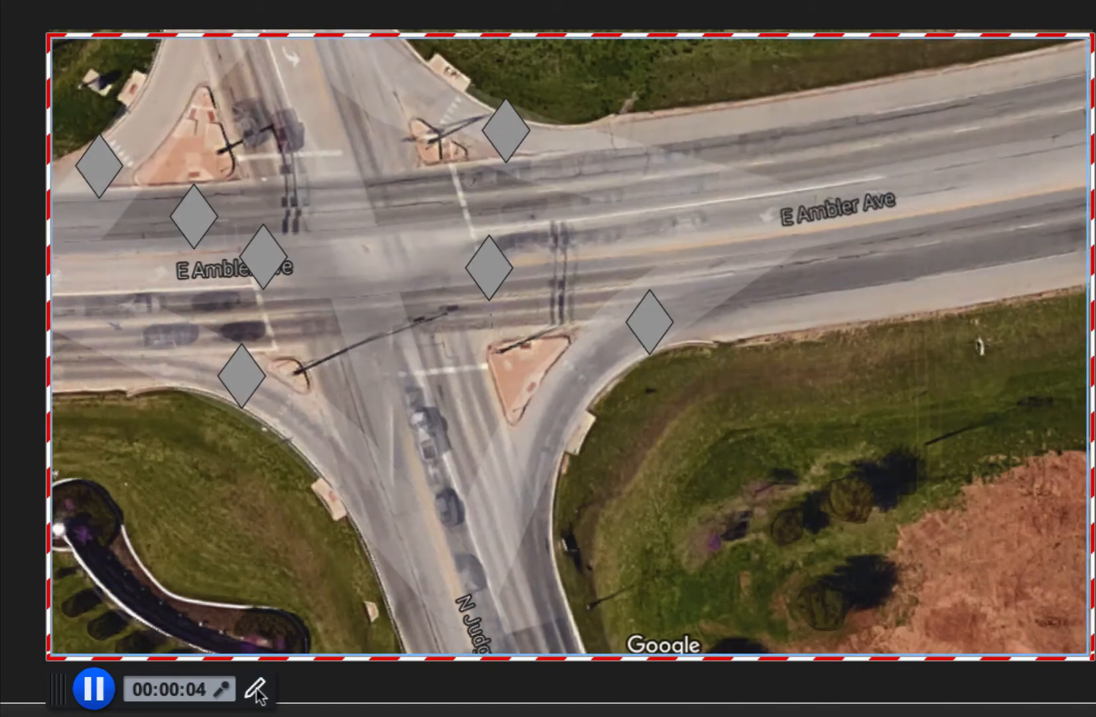
pyautogui.click(256, 691)
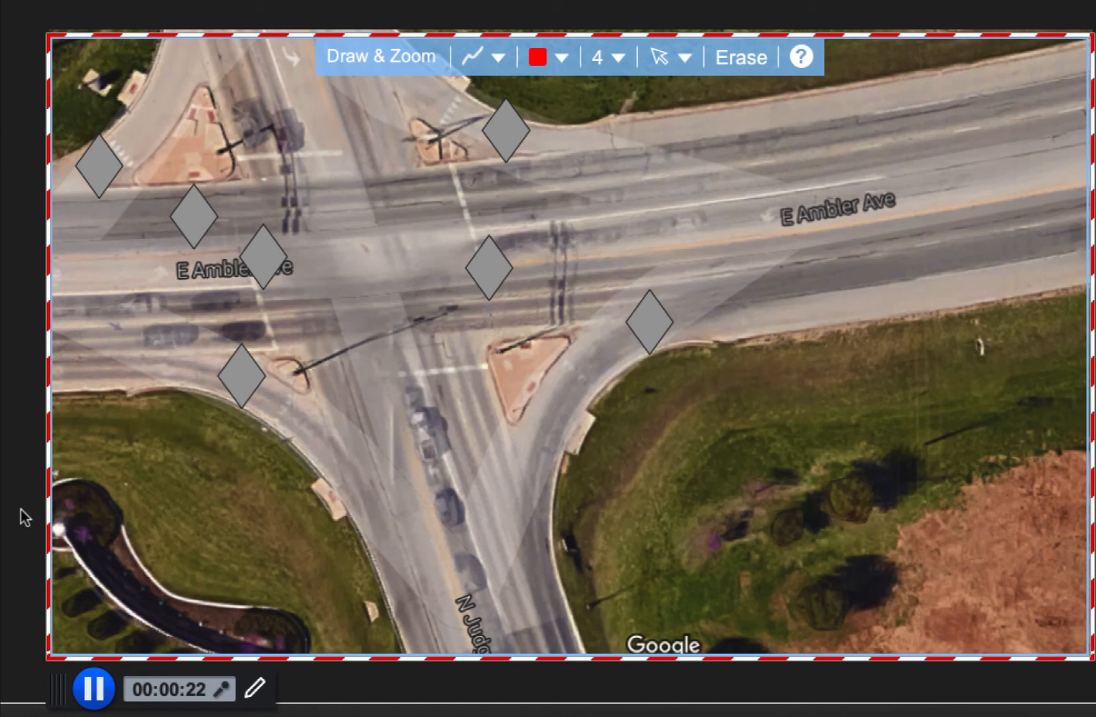
pyautogui.press('Right')
pyautogui.press('Right')
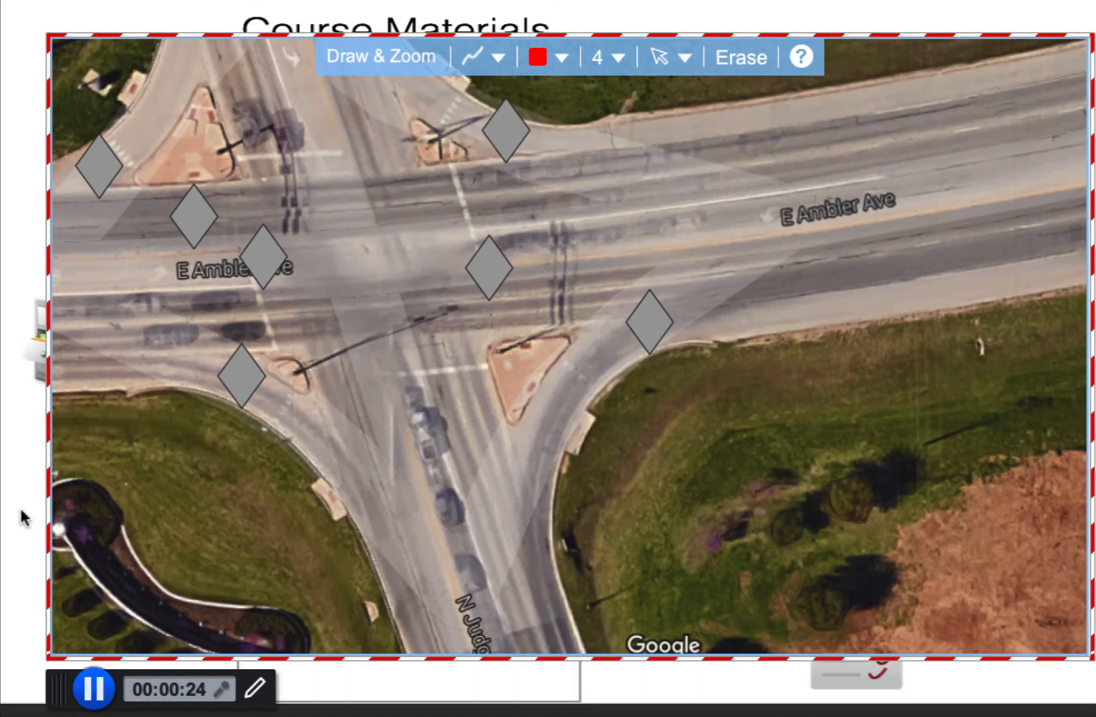
pyautogui.press('Right')
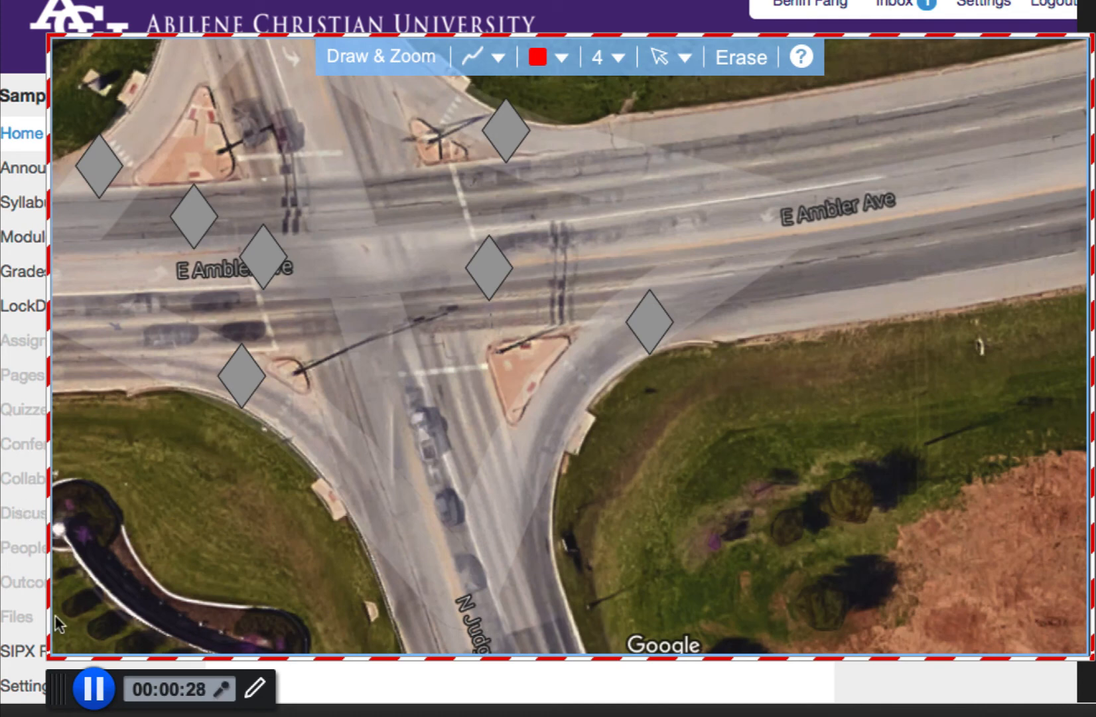
# Step: Stop the recording and upload it to the Studio library with the title "test video"
pyautogui.click(95, 689)
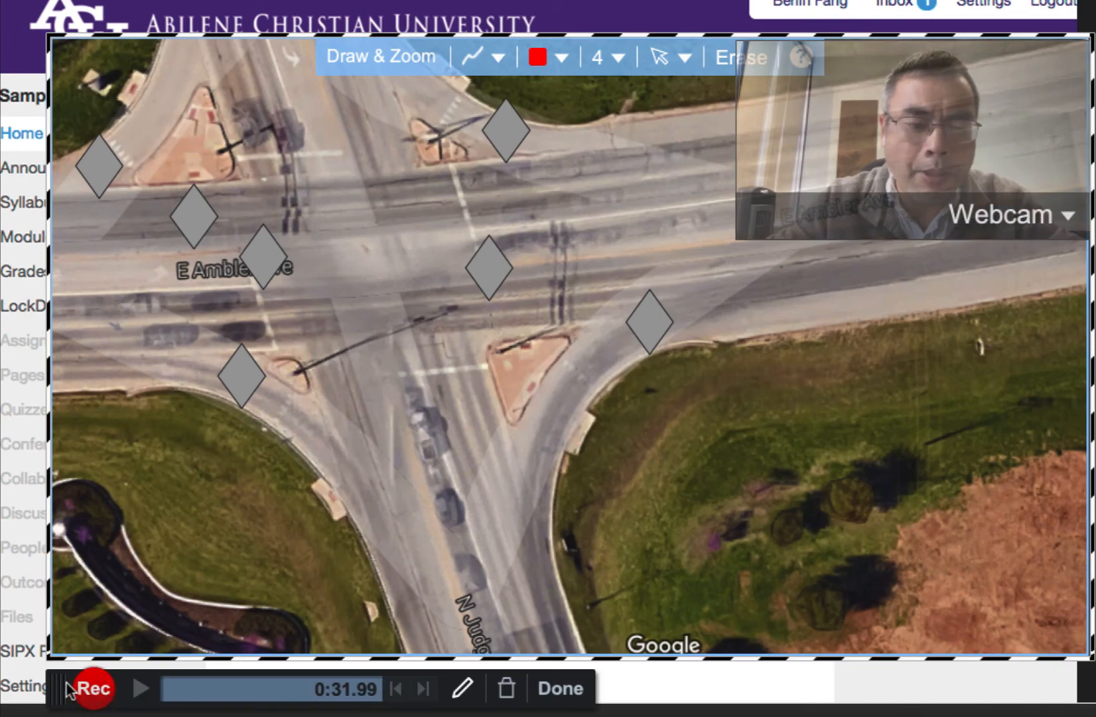
pyautogui.click(561, 693)
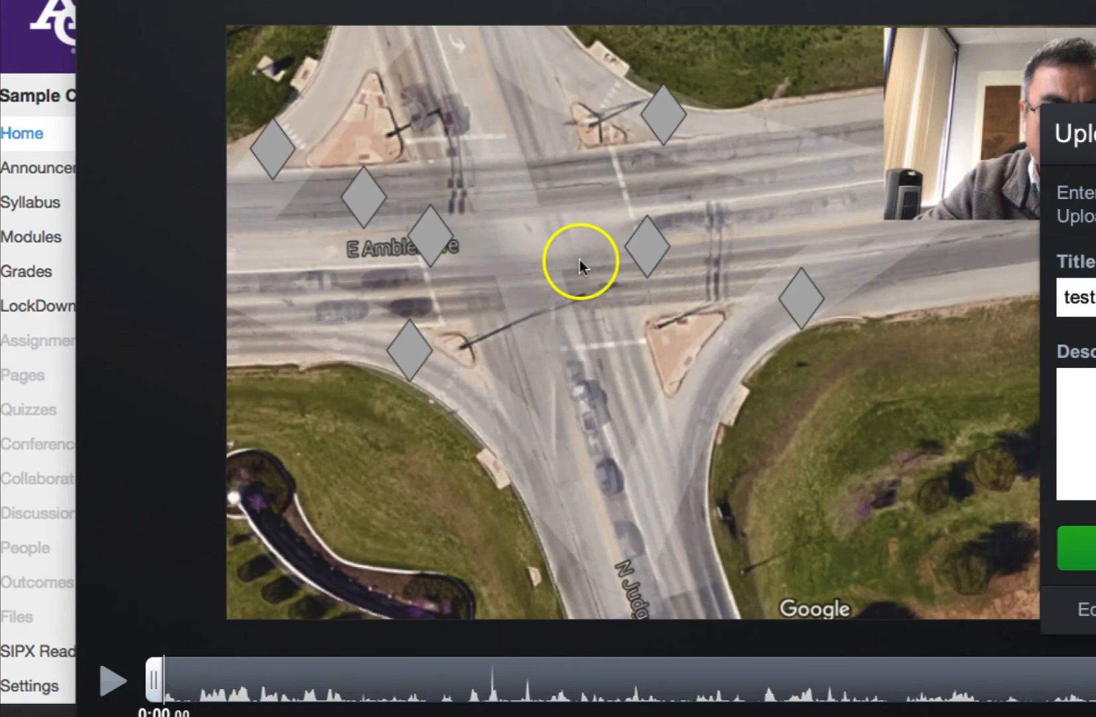
pyautogui.click(1081, 558)
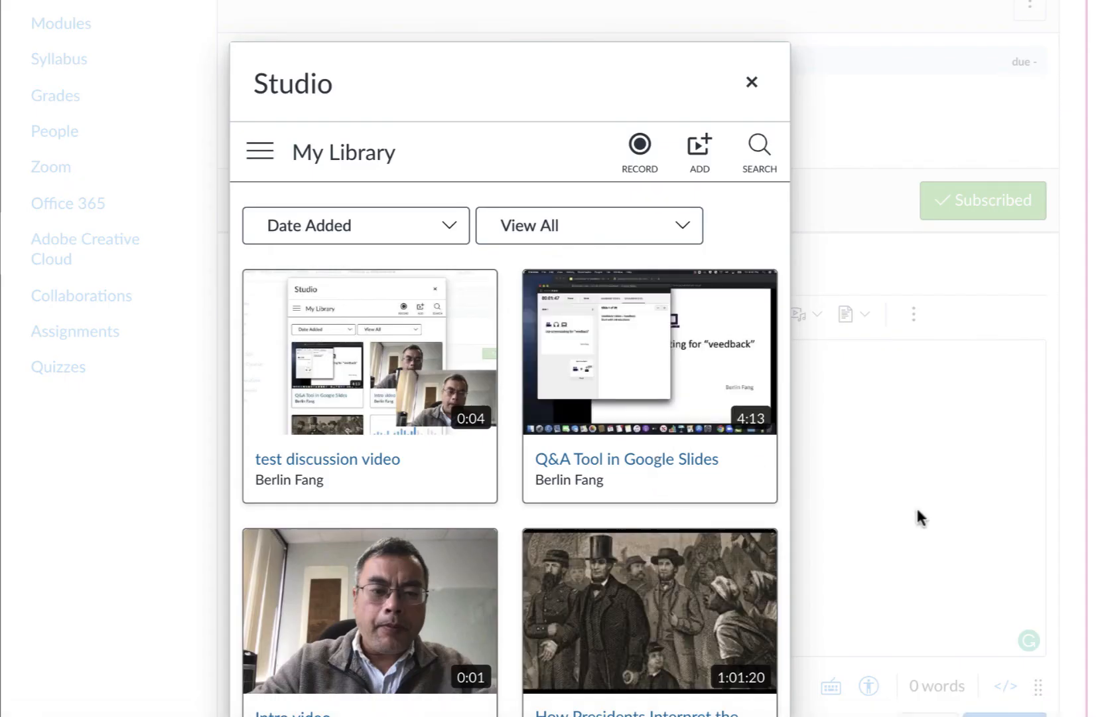
# Step: Embed "test video" in the reply with Allow Comments on and Display Download Option off, and post the reply
pyautogui.moveTo(453, 312)
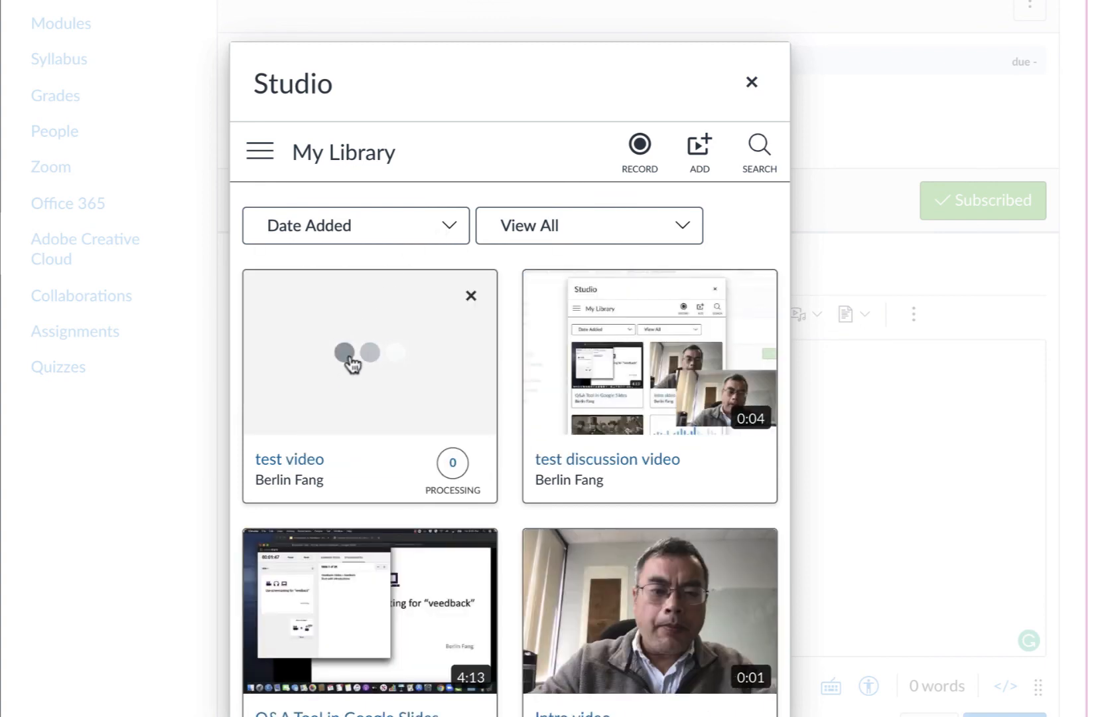
pyautogui.moveTo(355, 366)
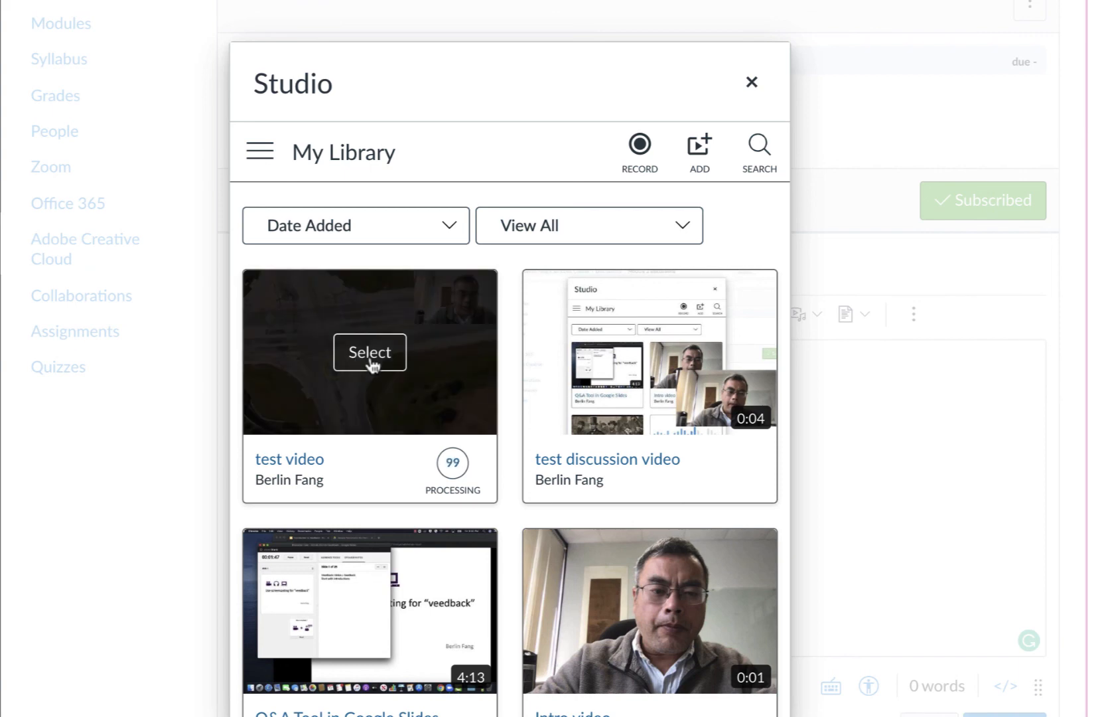
pyautogui.click(370, 353)
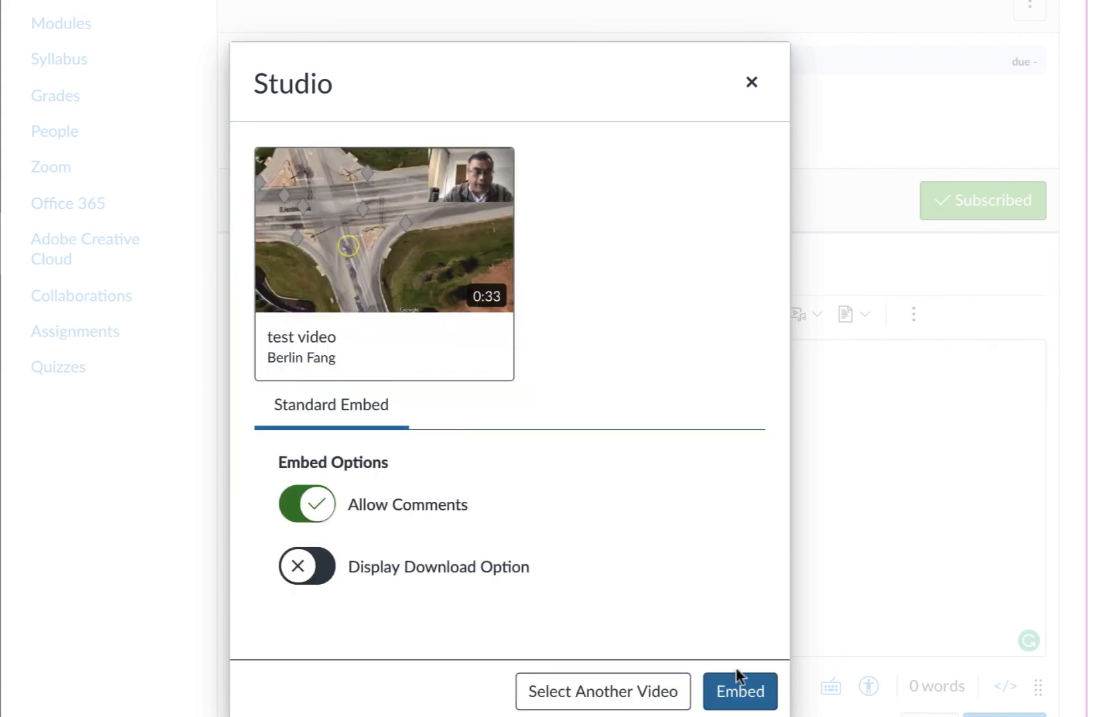
pyautogui.click(740, 690)
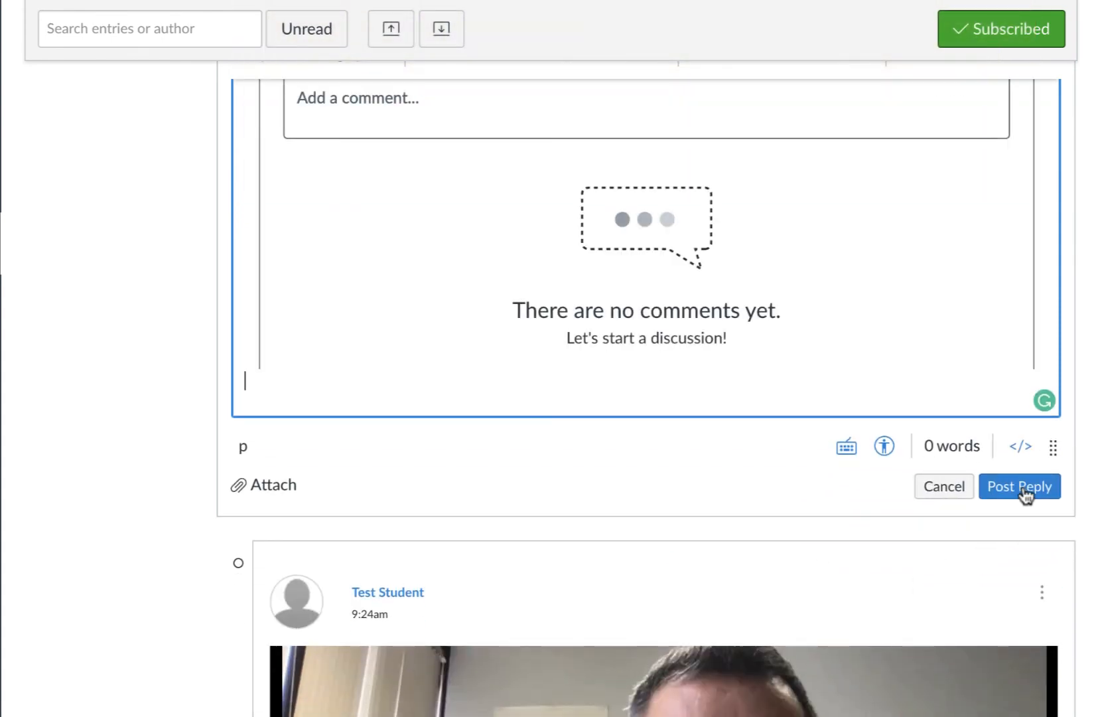
pyautogui.click(1022, 486)
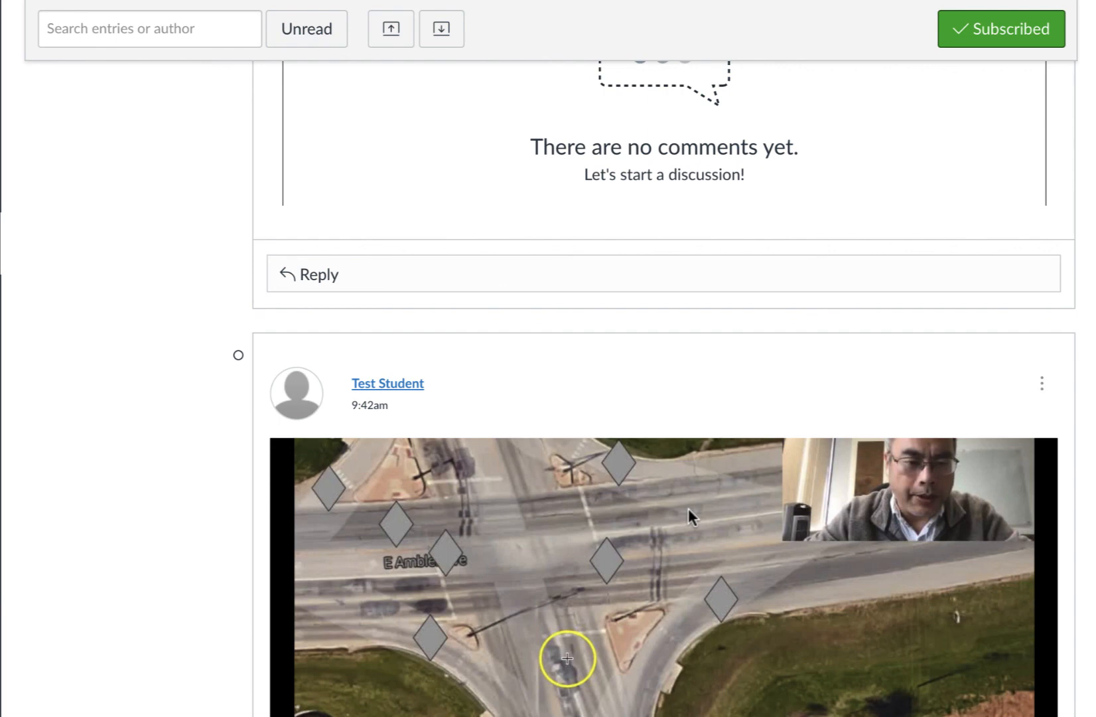
# Step: Go to 0:08 in the posted screen recording, open a comment at that moment and leave it empty
pyautogui.scroll(-6, 691, 365)
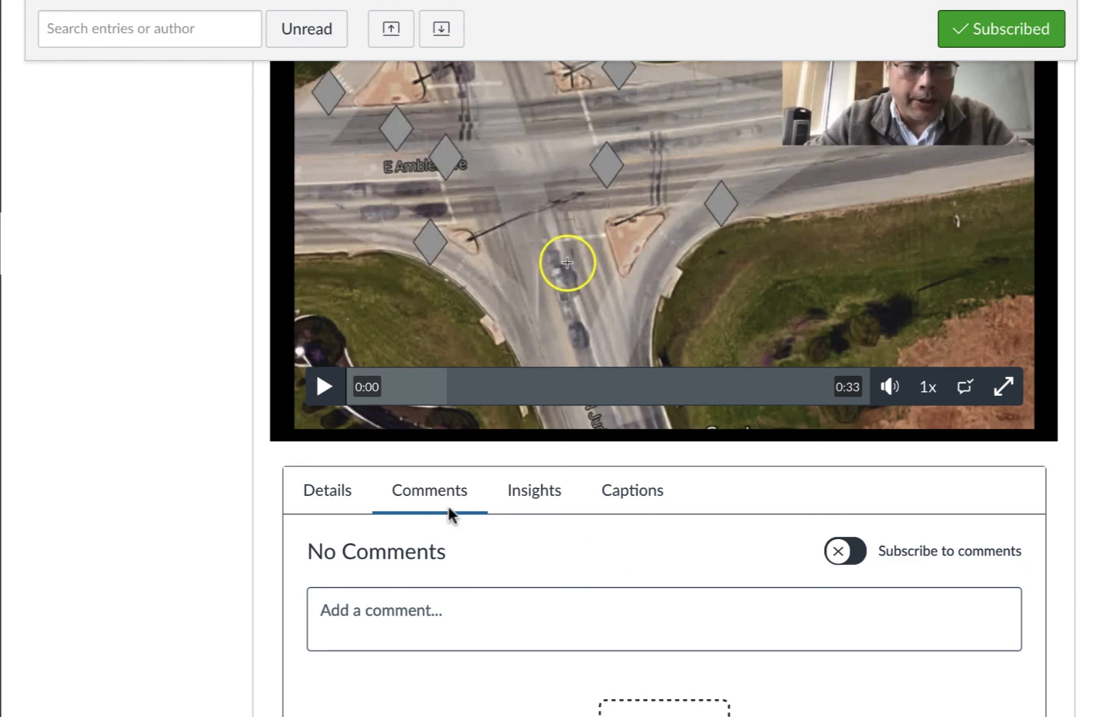
pyautogui.click(479, 396)
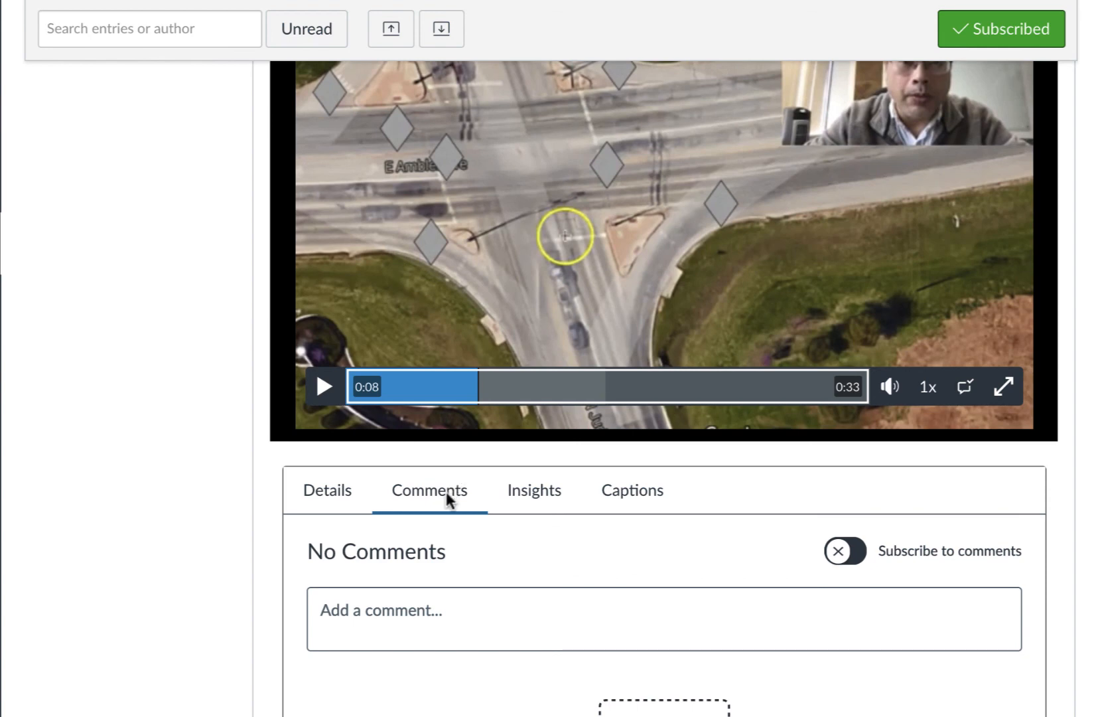
pyautogui.click(442, 613)
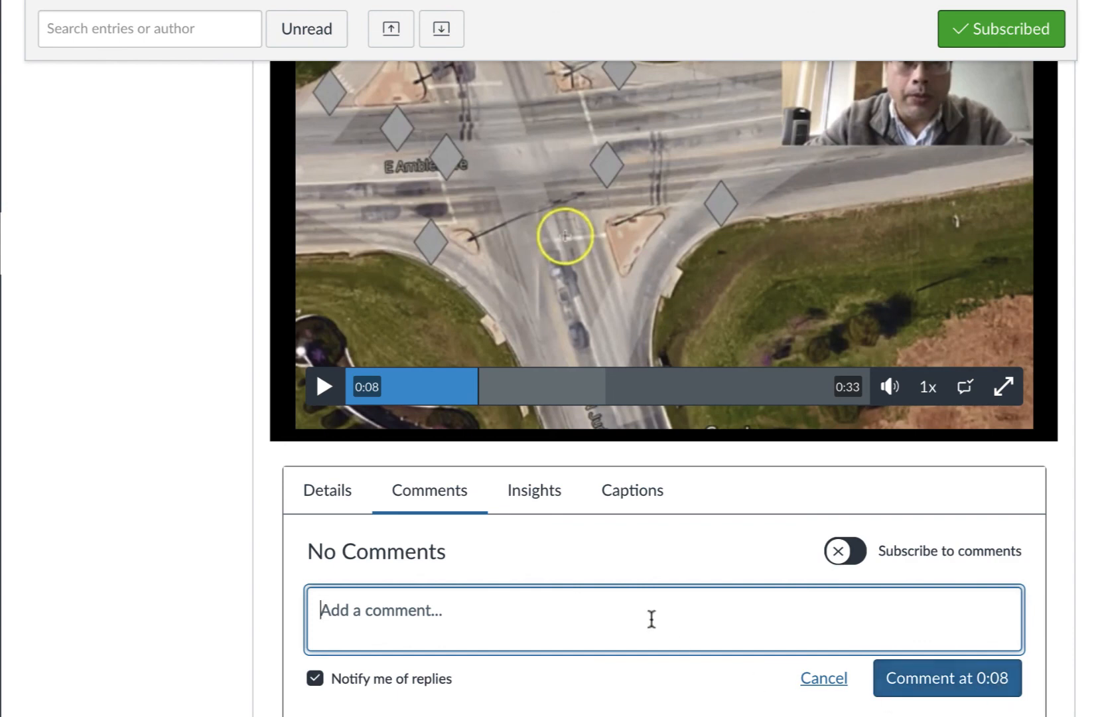
pyautogui.scroll(-3, 511, 606)
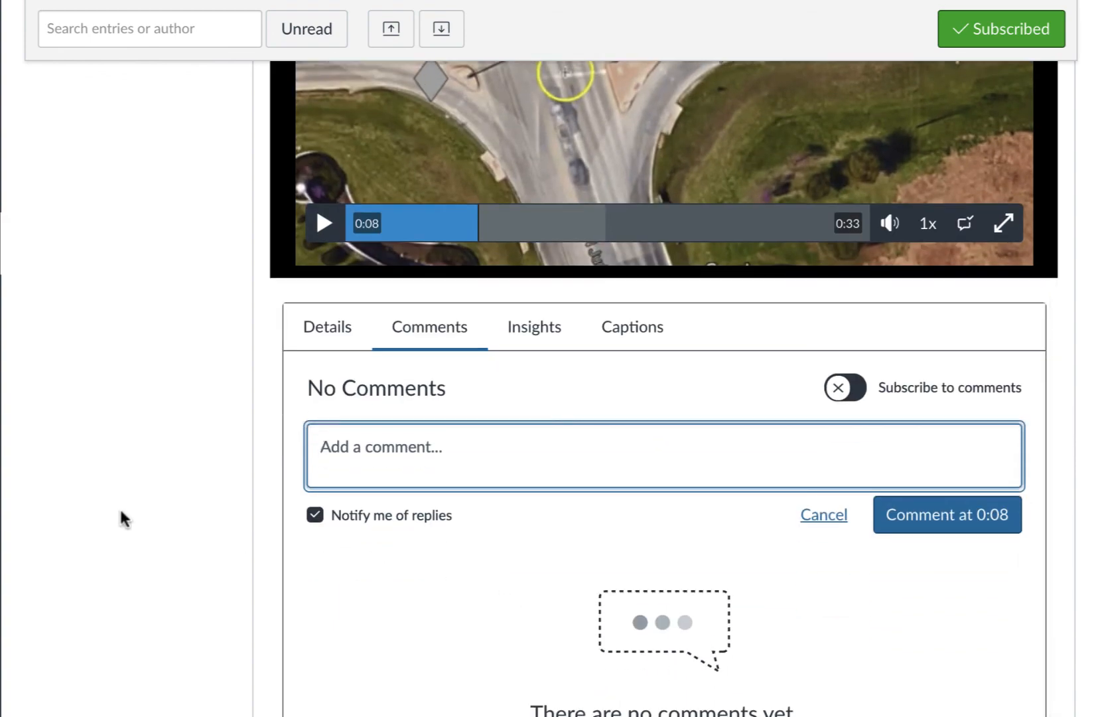
pyautogui.click(121, 516)
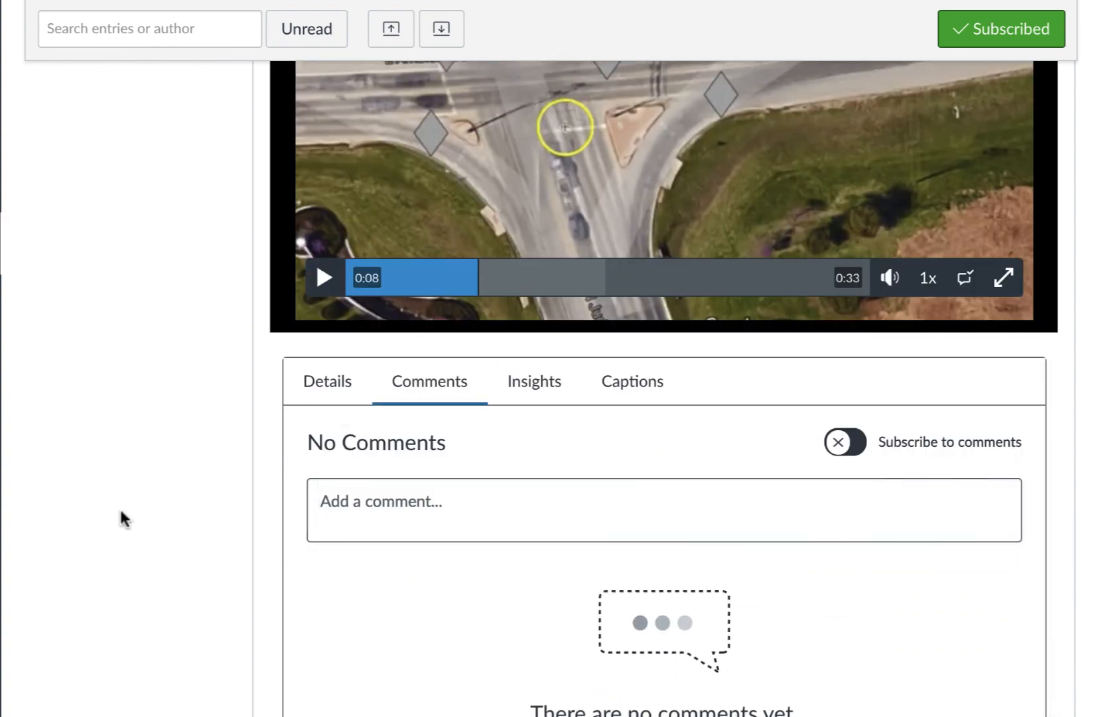
# Step: Open a written reply beneath the discussion entry that contains the screen recording
pyautogui.scroll(-5, 121, 516)
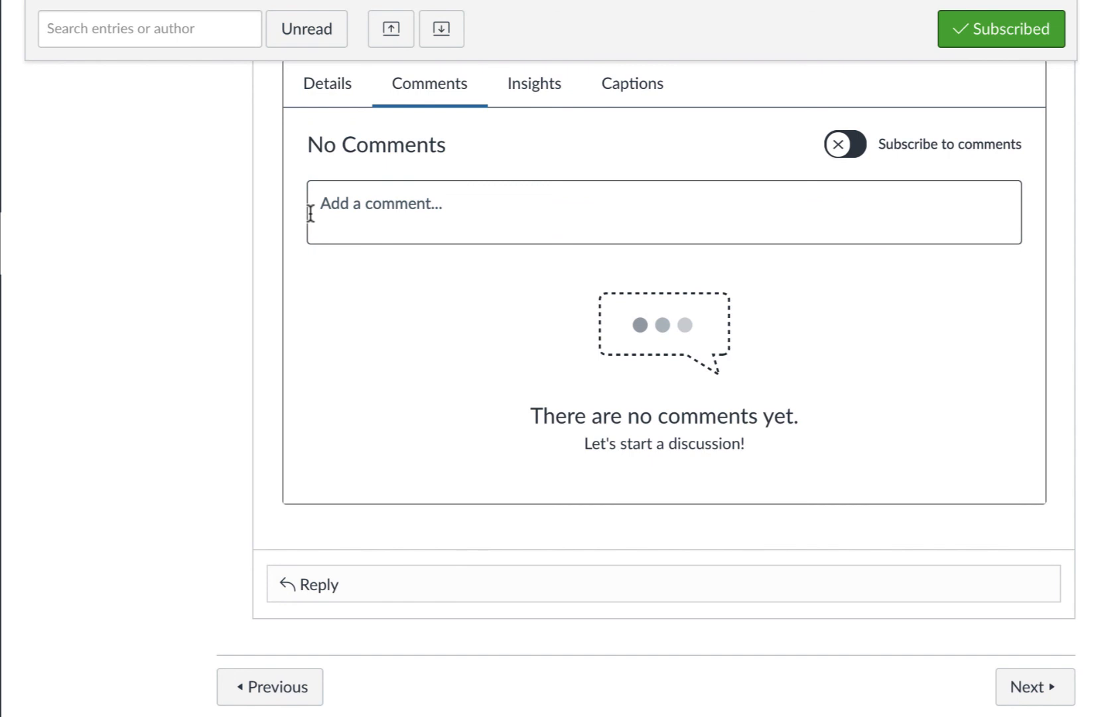
pyautogui.click(318, 584)
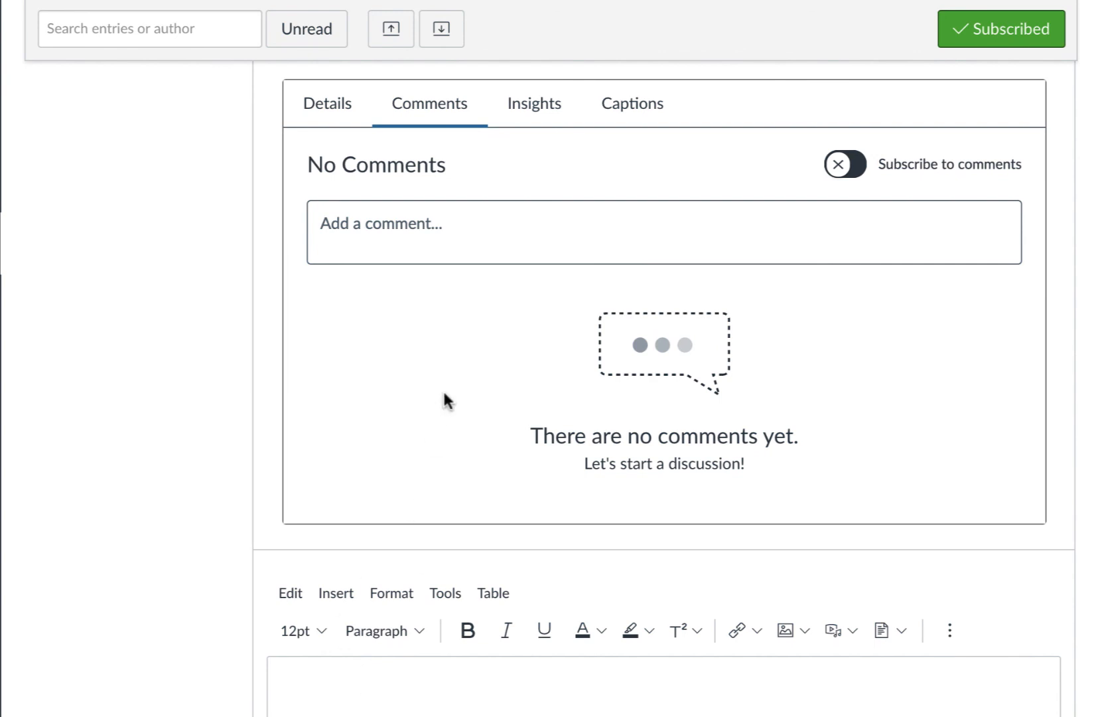
pyautogui.scroll(1, 443, 390)
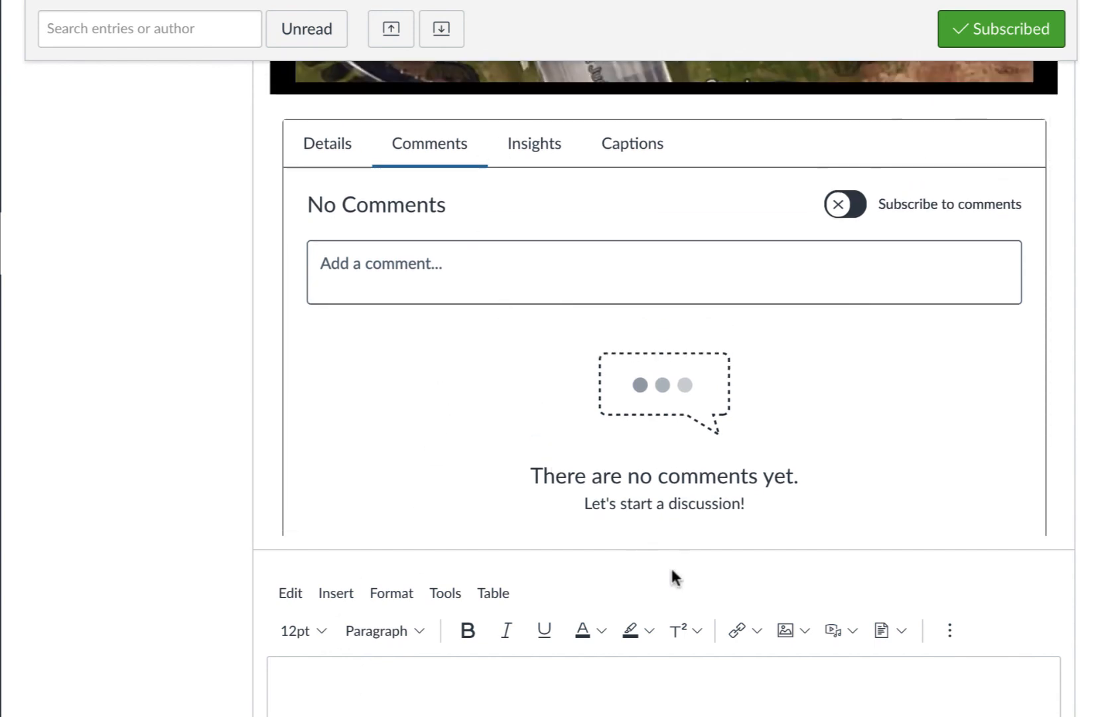